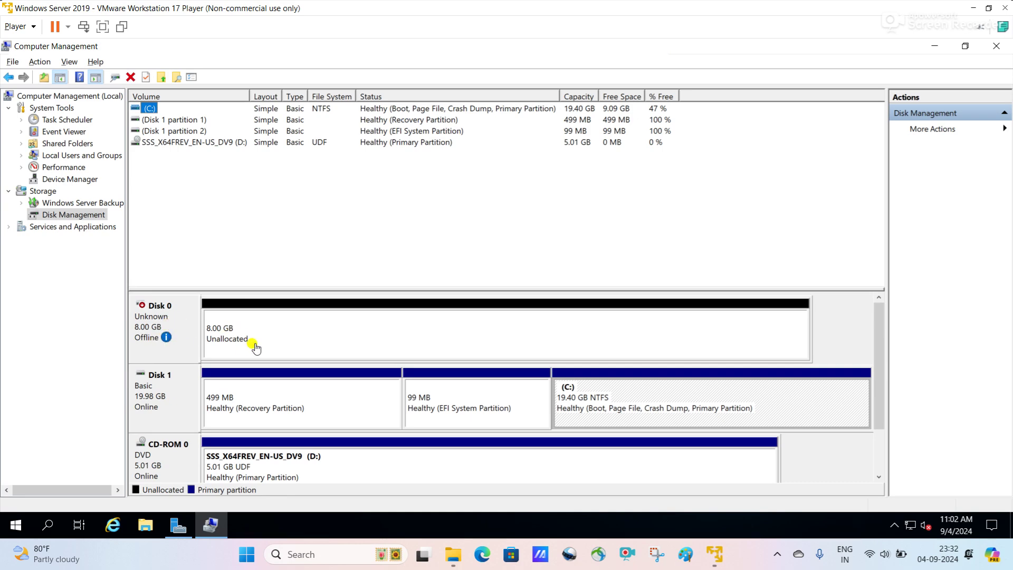
# Bring the offline 8 GB Disk 0 online
pyautogui.click(233, 336)
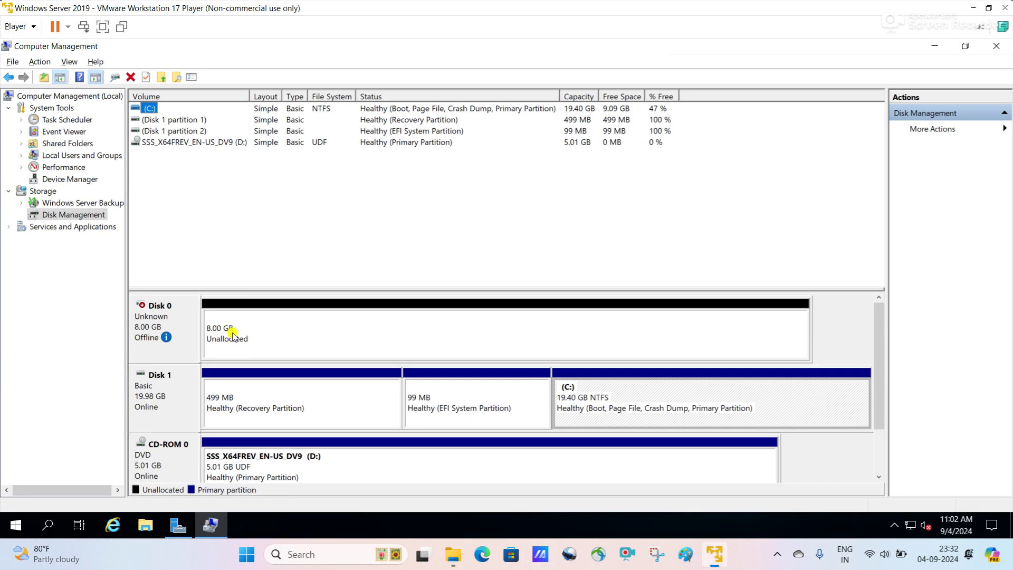
pyautogui.click(174, 327)
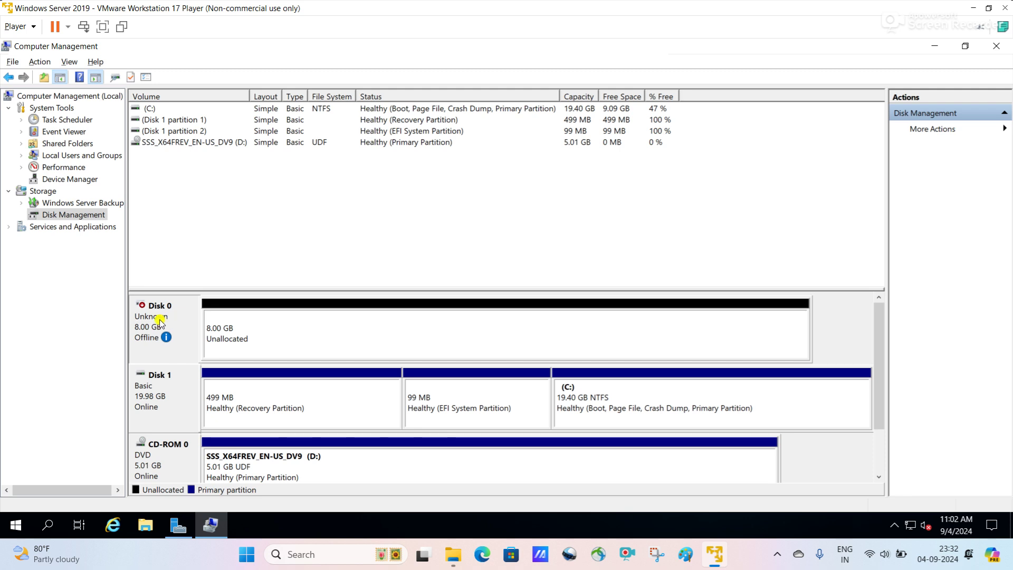
pyautogui.rightClick(160, 320)
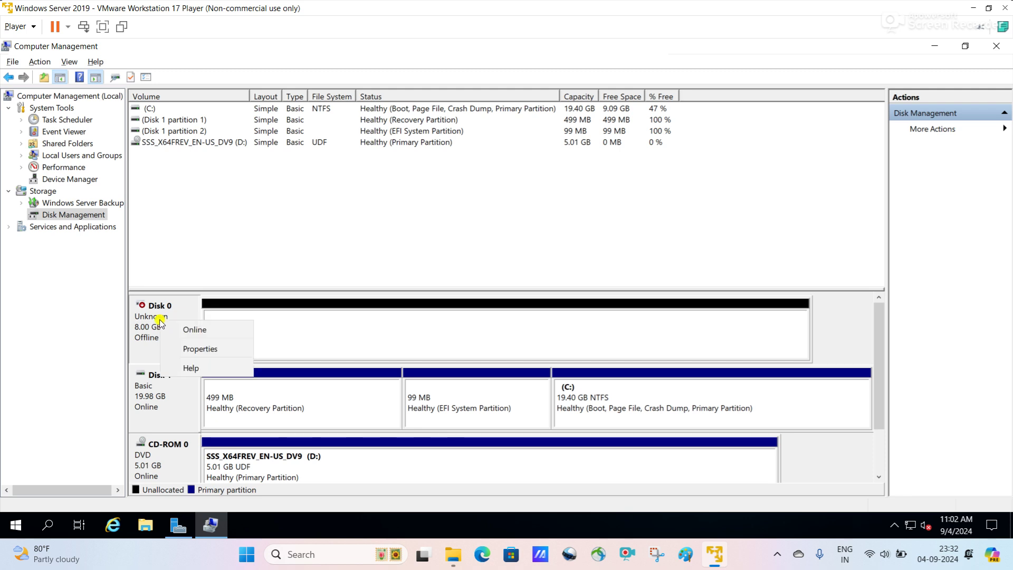
pyautogui.click(189, 332)
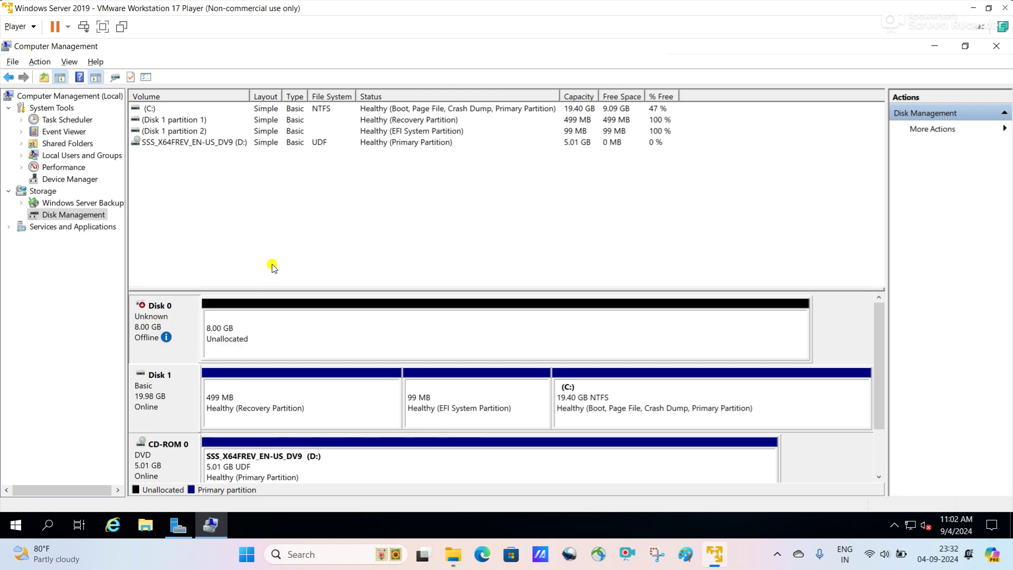
pyautogui.rightClick(157, 317)
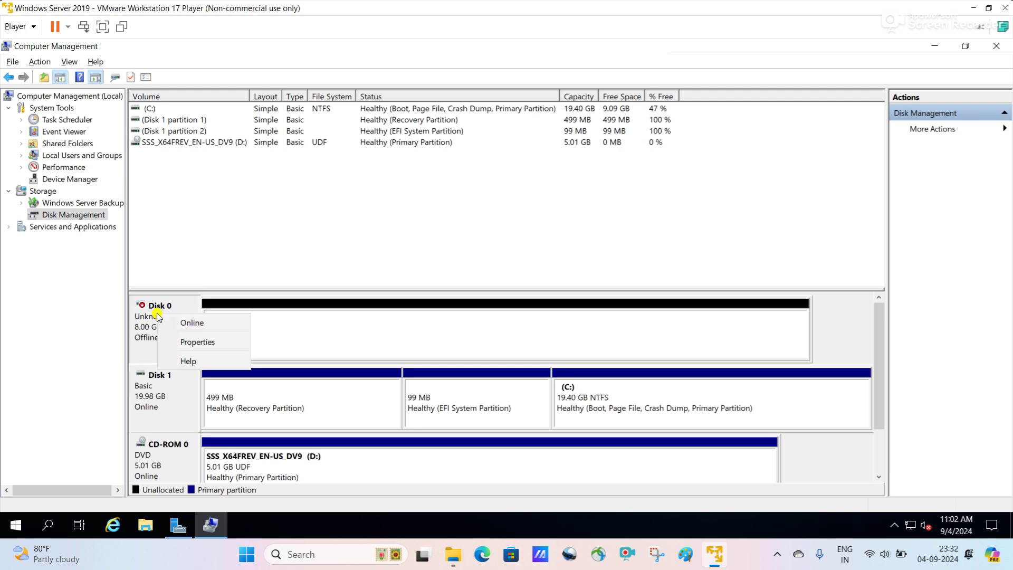
pyautogui.click(191, 324)
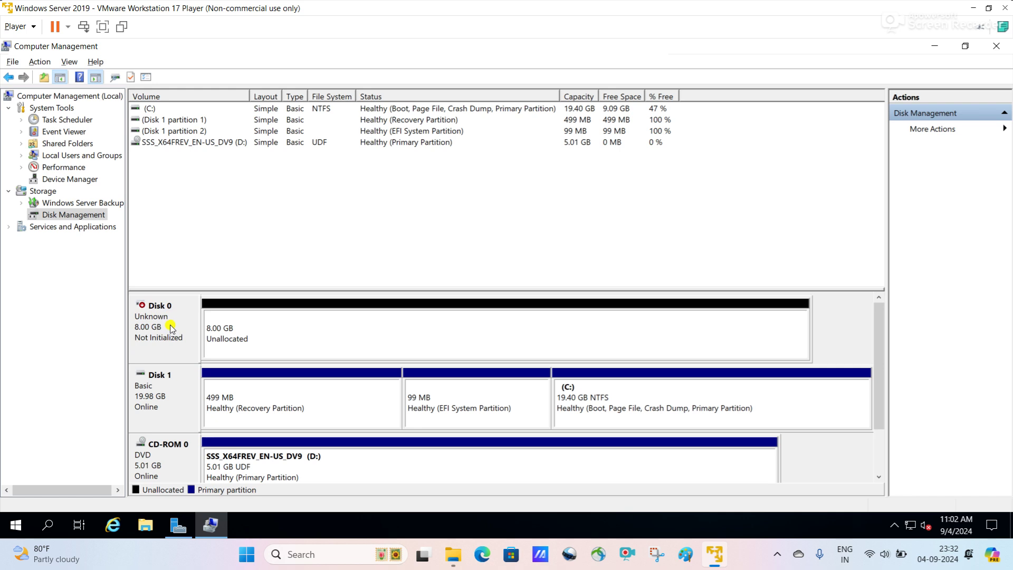
# Initialize Disk 0 with the GPT (GUID Partition Table) partition style
pyautogui.rightClick(167, 320)
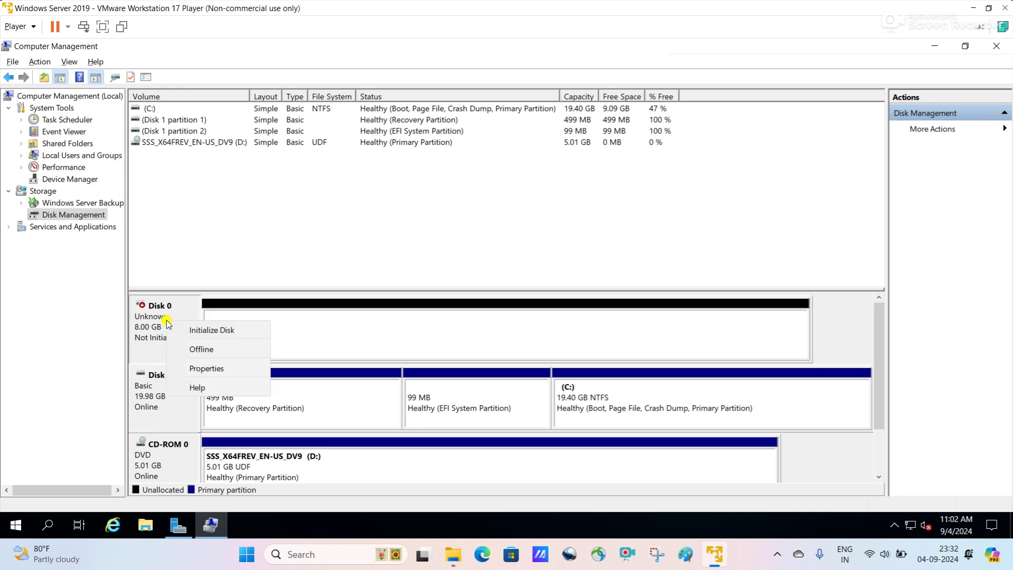
pyautogui.click(201, 331)
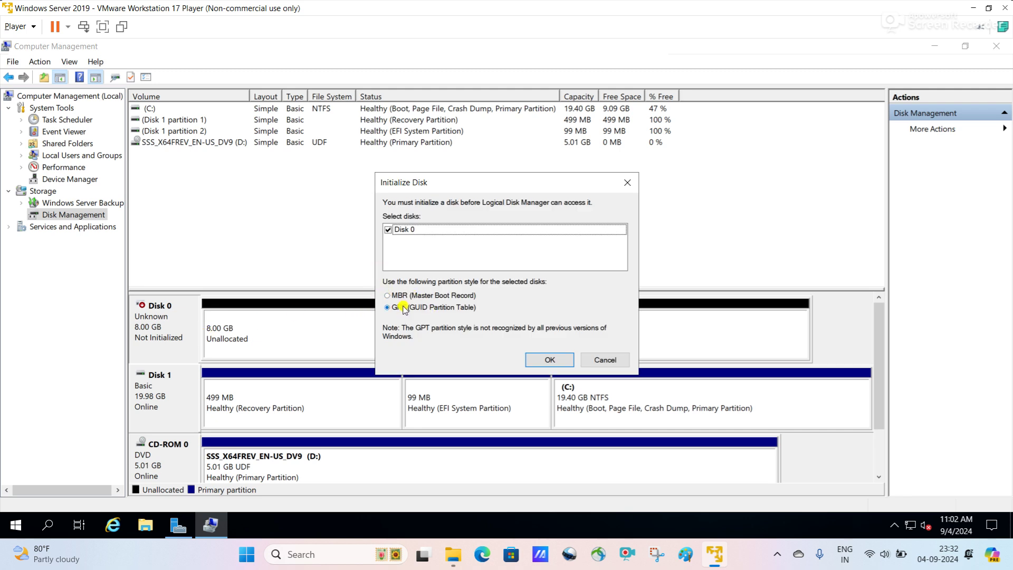
pyautogui.click(568, 358)
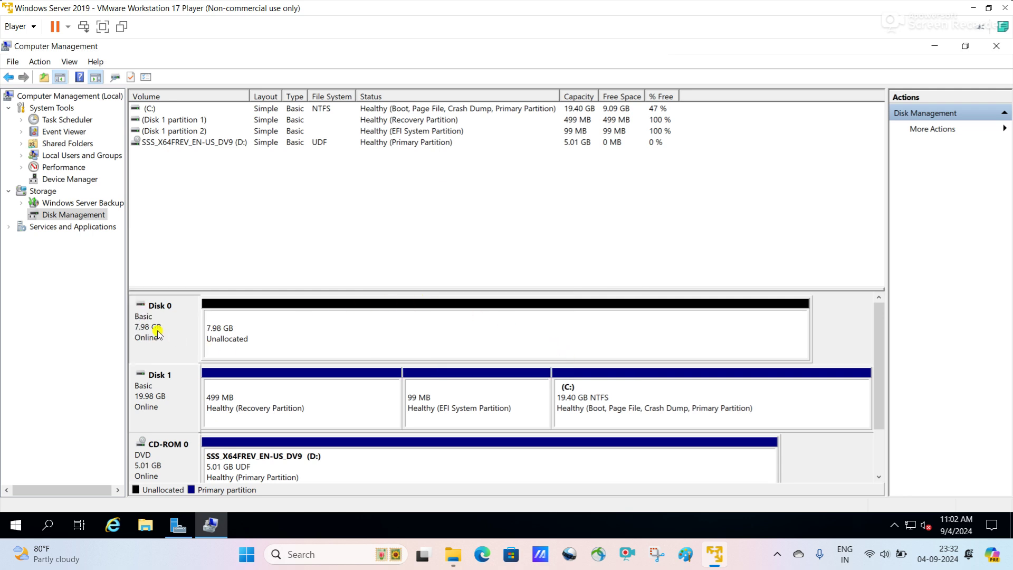
# Create an 8174 MB NTFS simple volume on Disk 0 with drive letter E: and the label New Volume
pyautogui.rightClick(247, 333)
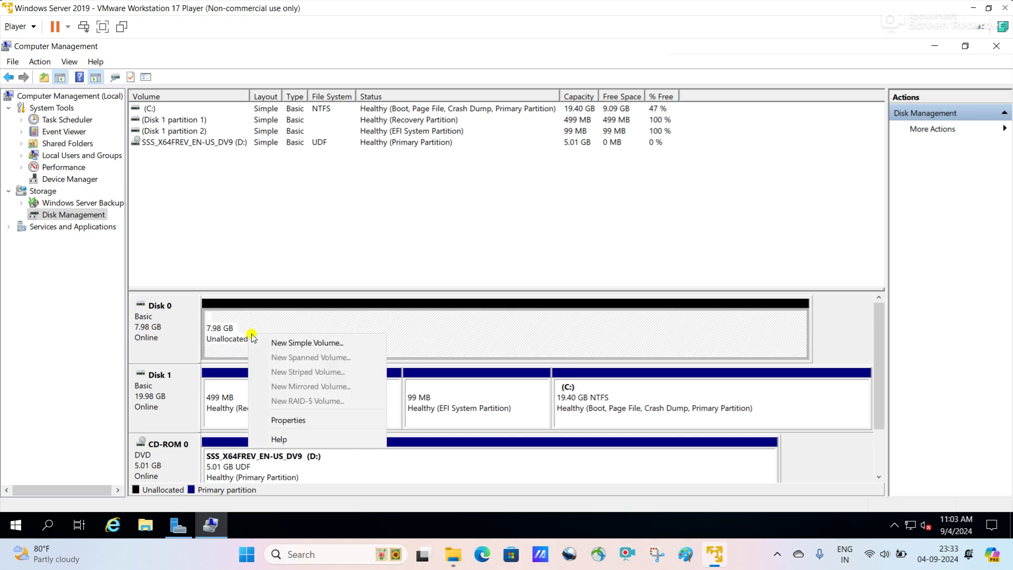
pyautogui.click(290, 344)
pyautogui.click(382, 344)
pyautogui.click(382, 344)
pyautogui.click(382, 345)
pyautogui.click(382, 345)
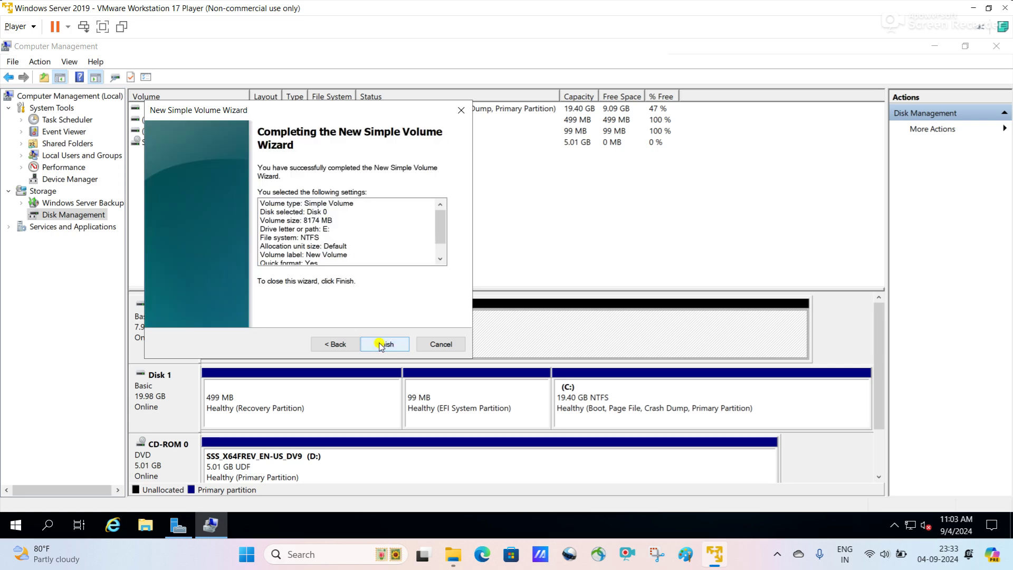
pyautogui.click(382, 345)
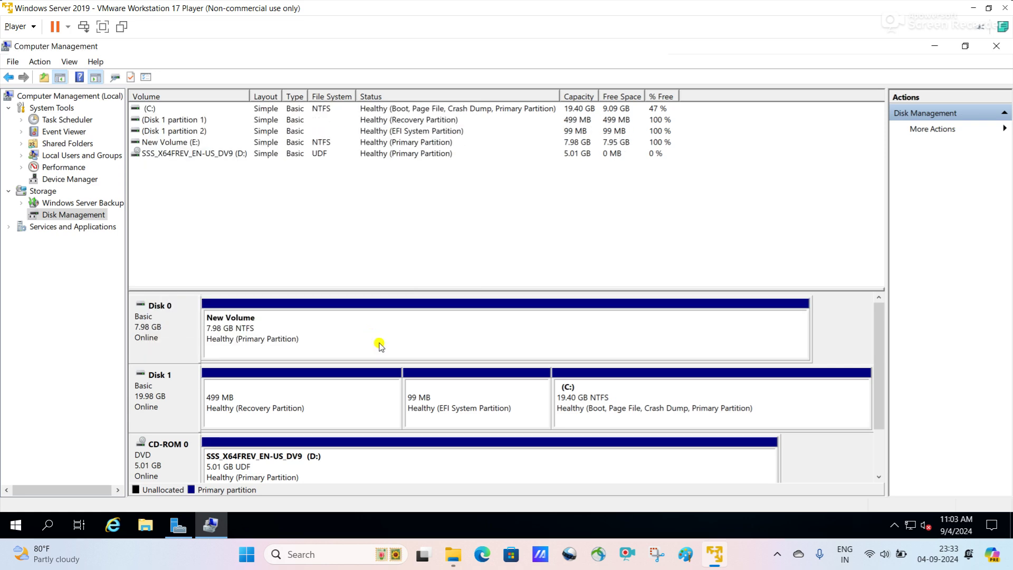
pyautogui.click(319, 336)
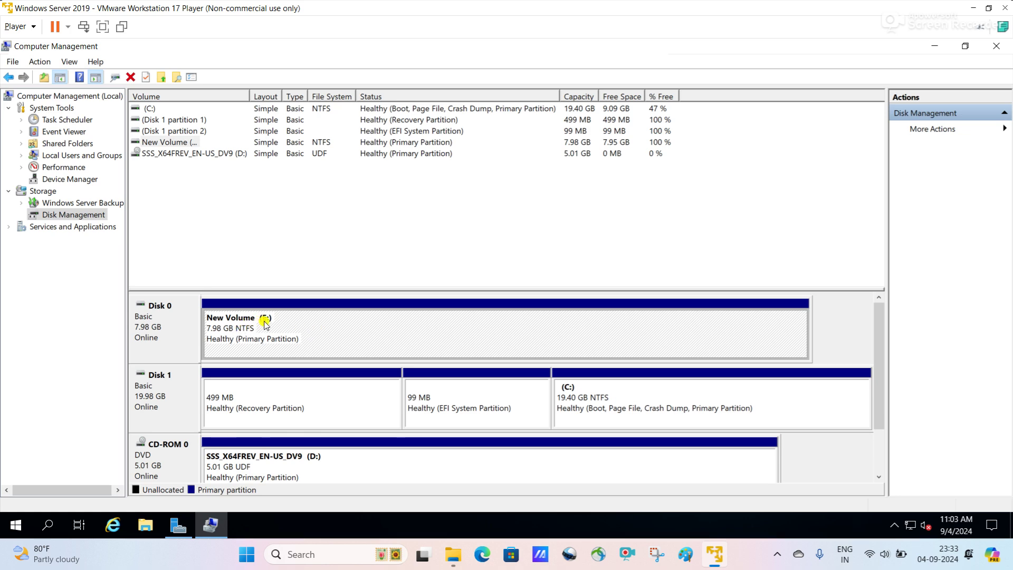
# Open New Volume (E:) in the server's File Explorer and create a folder with the default name New folder
pyautogui.moveTo(452, 554)
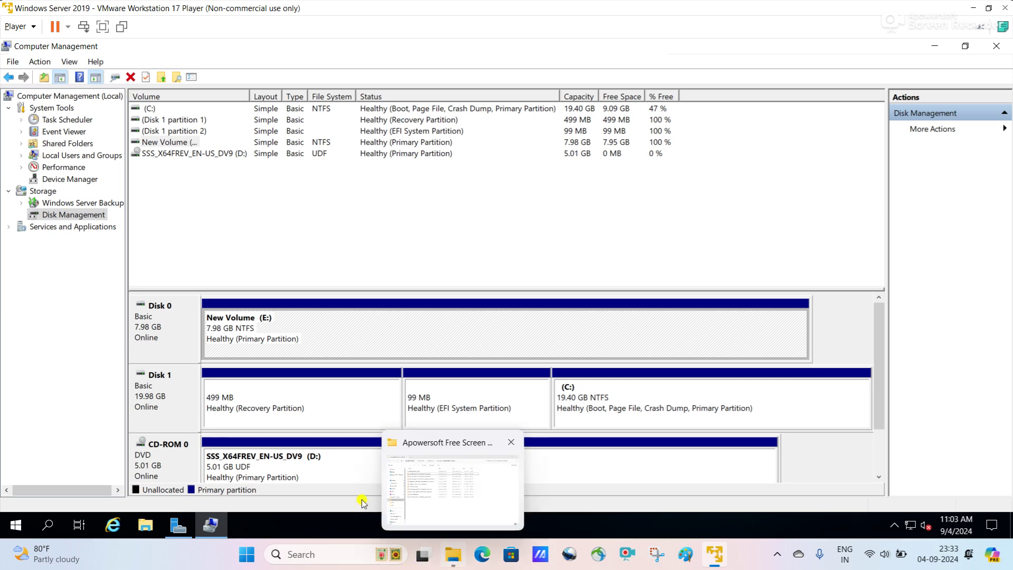
pyautogui.click(145, 522)
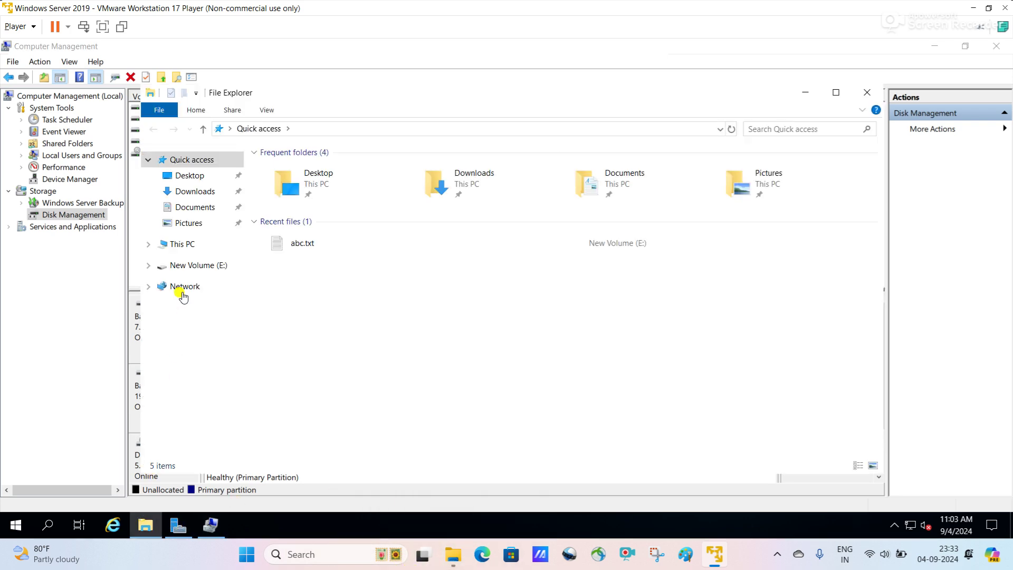
pyautogui.click(182, 244)
pyautogui.doubleClick(645, 323)
pyautogui.rightClick(388, 257)
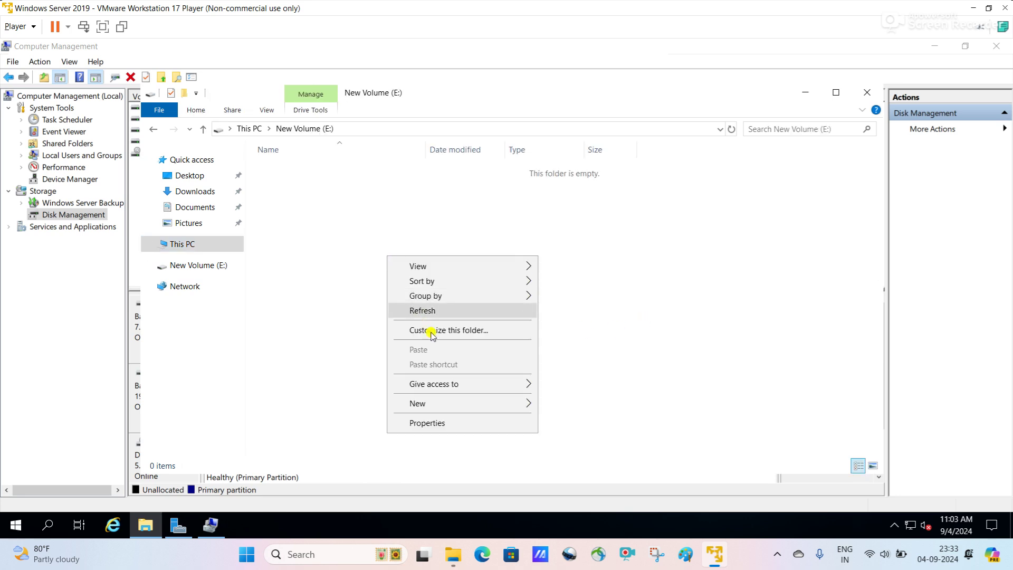
pyautogui.moveTo(455, 403)
pyautogui.click(584, 403)
pyautogui.click(475, 309)
# Create a rich text document with its default name on the E: volume and return to Disk Management
pyautogui.rightClick(475, 310)
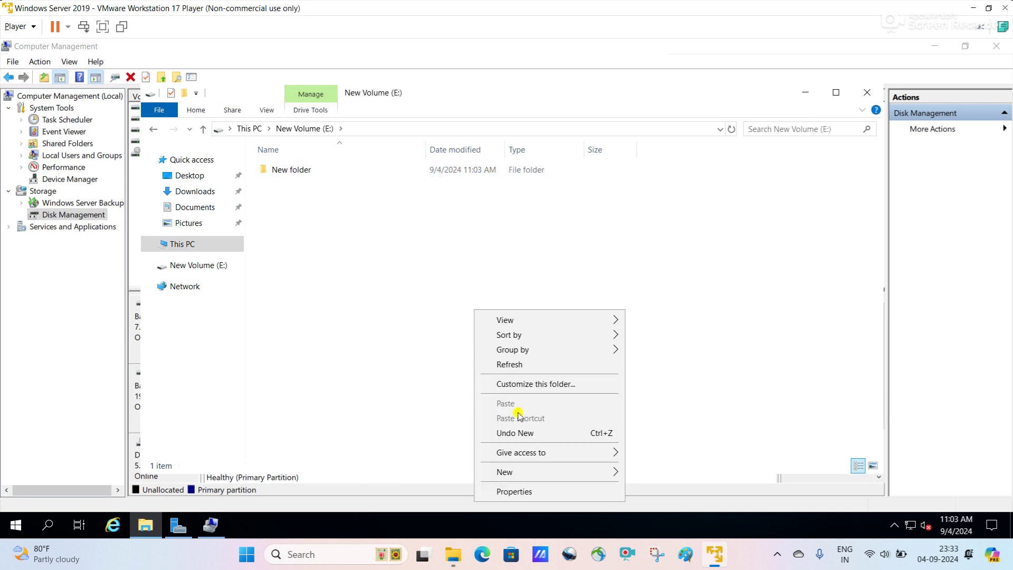
pyautogui.moveTo(542, 471)
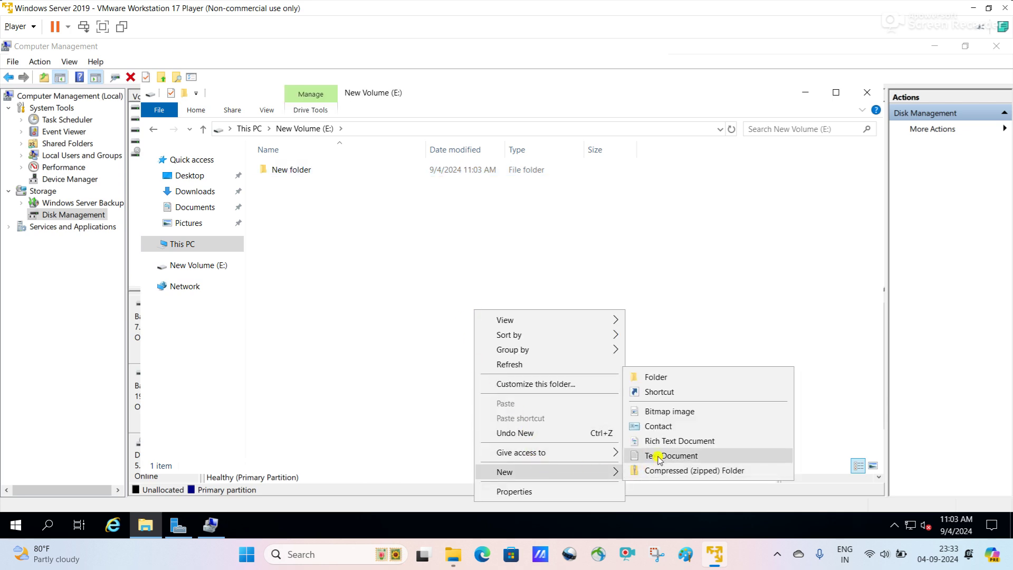
pyautogui.click(670, 442)
pyautogui.click(508, 379)
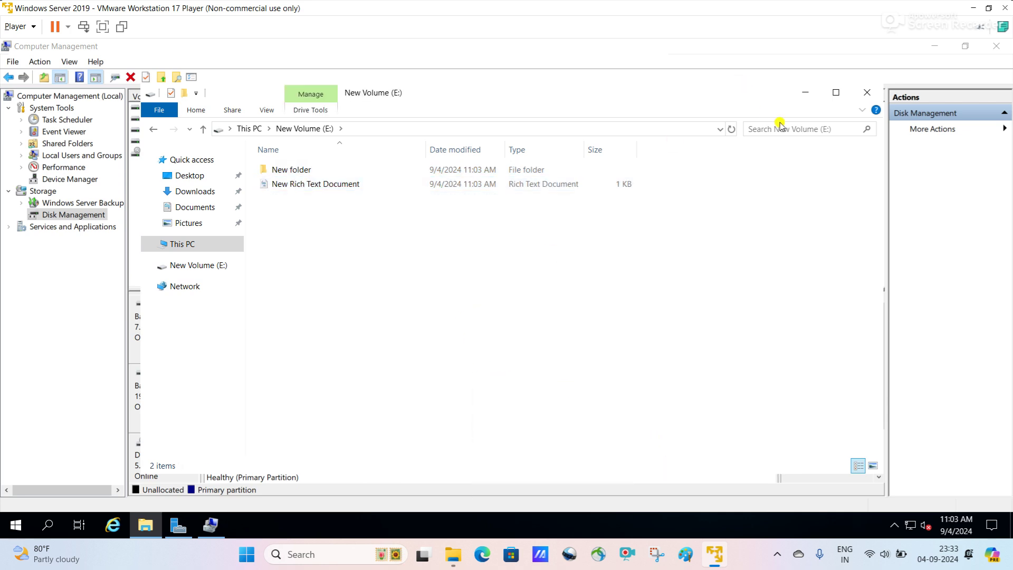
pyautogui.click(807, 93)
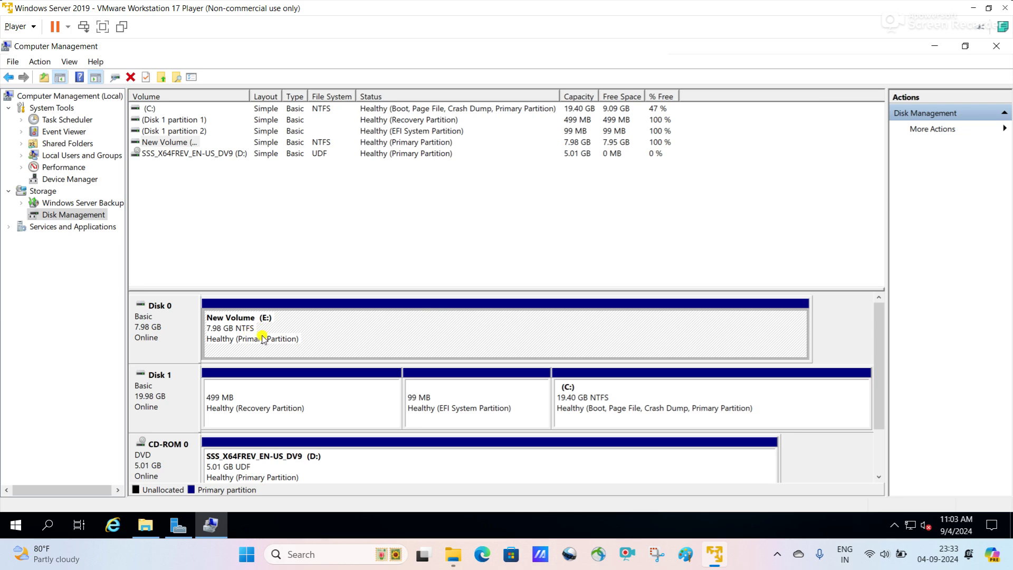
# Convert Disk 0 from a basic to a dynamic disk and accept the conversion warning
pyautogui.rightClick(158, 322)
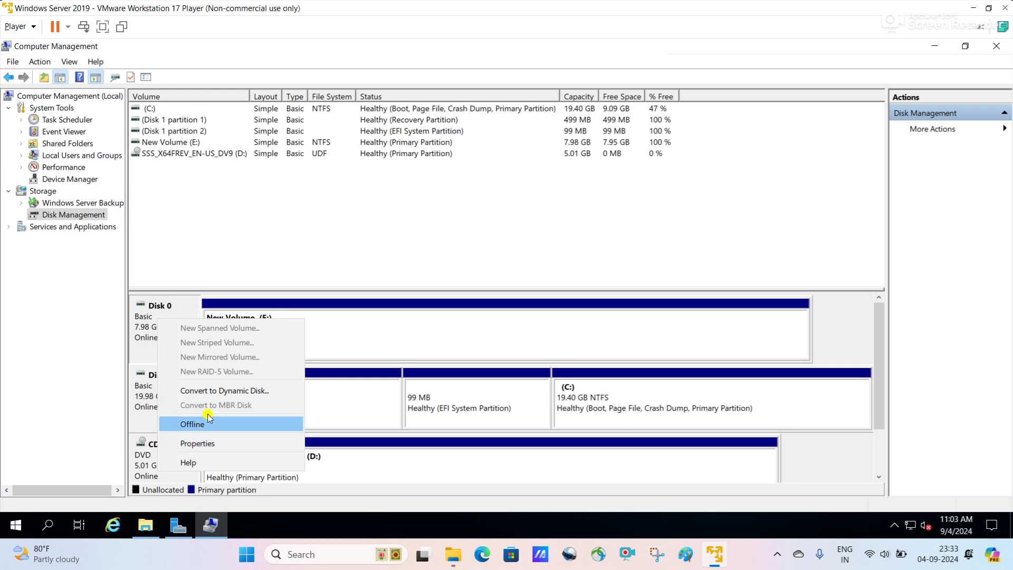
pyautogui.click(214, 393)
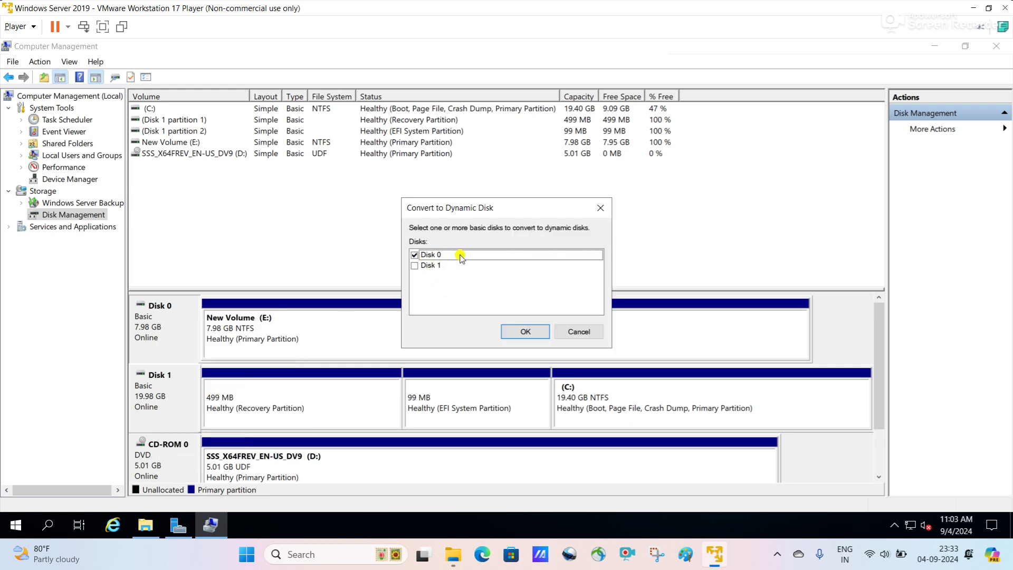
pyautogui.click(525, 332)
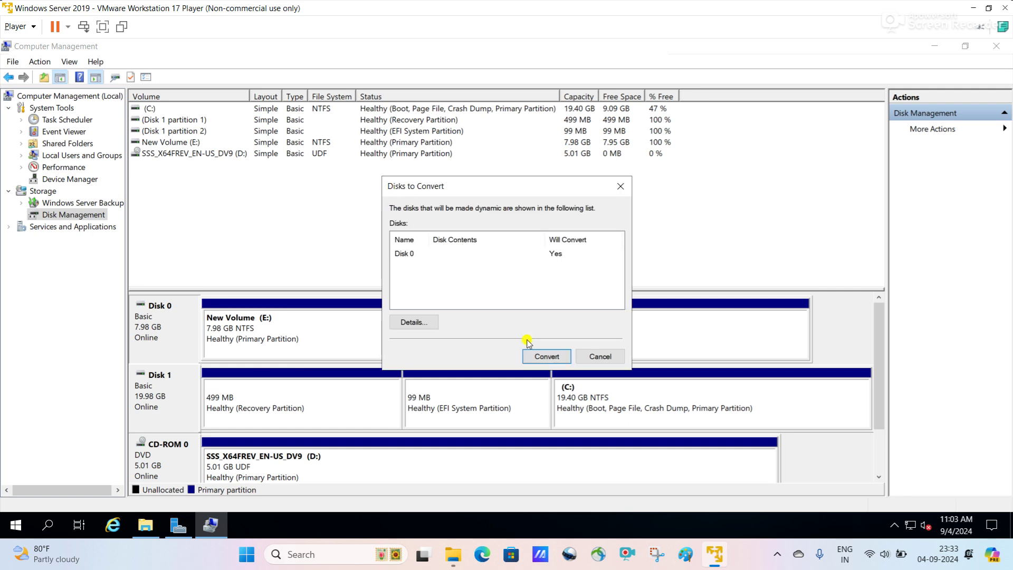
pyautogui.click(544, 357)
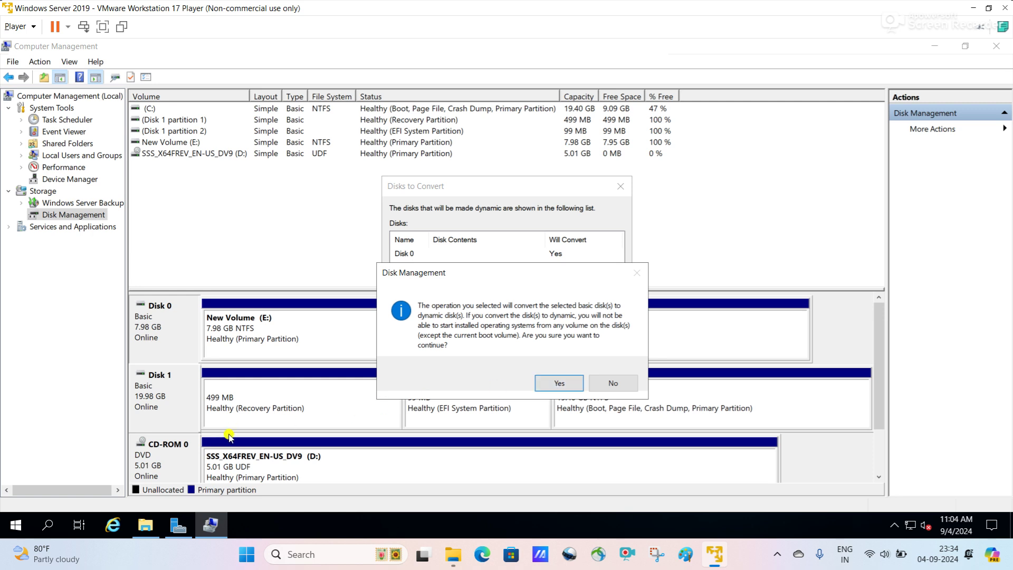
pyautogui.moveTo(524, 280); pyautogui.dragTo(519, 228)
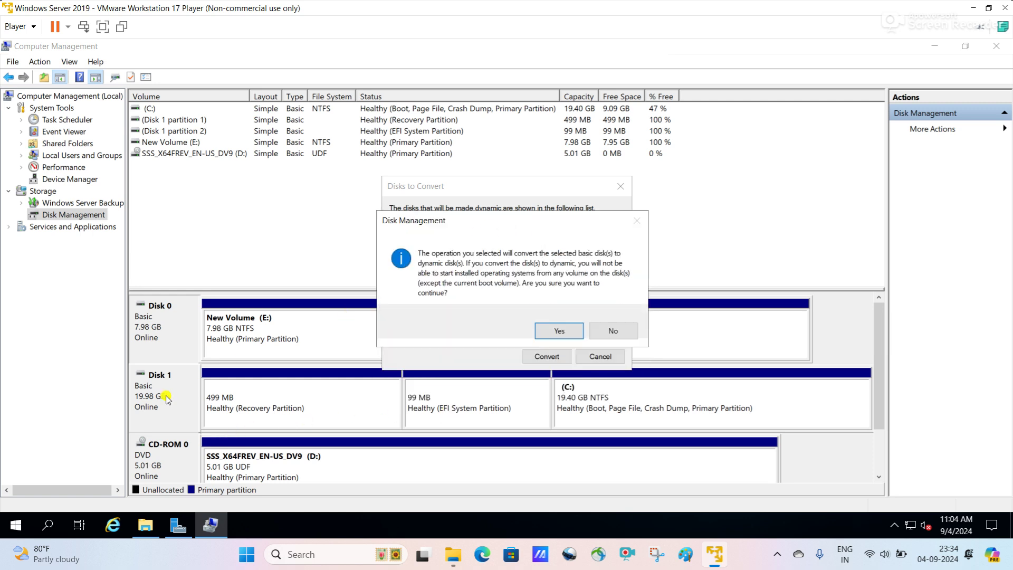
pyautogui.click(561, 332)
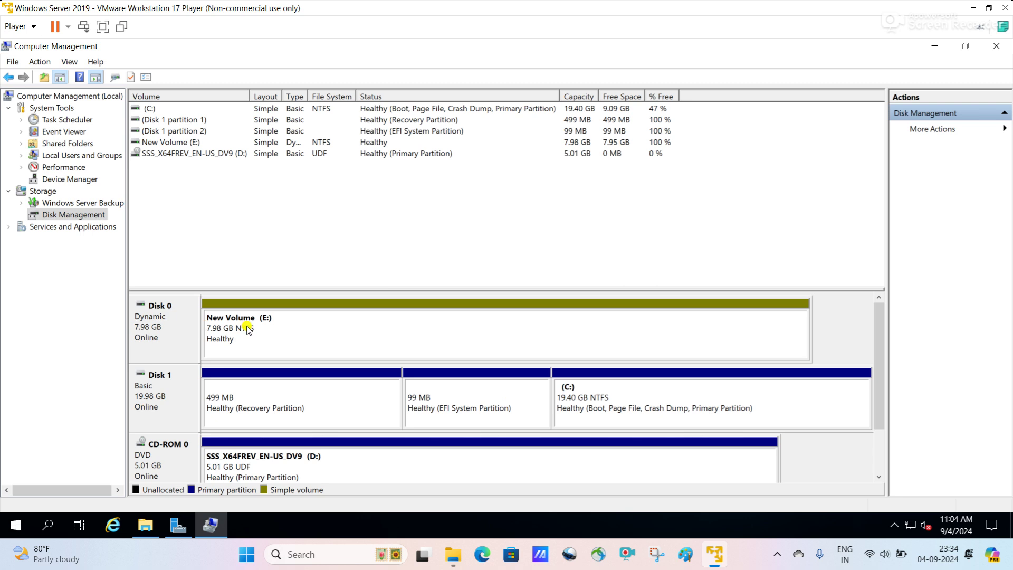
# Check the conversion options of dynamic Disk 0 and delete its New Volume (E:), accepting the data loss
pyautogui.rightClick(164, 325)
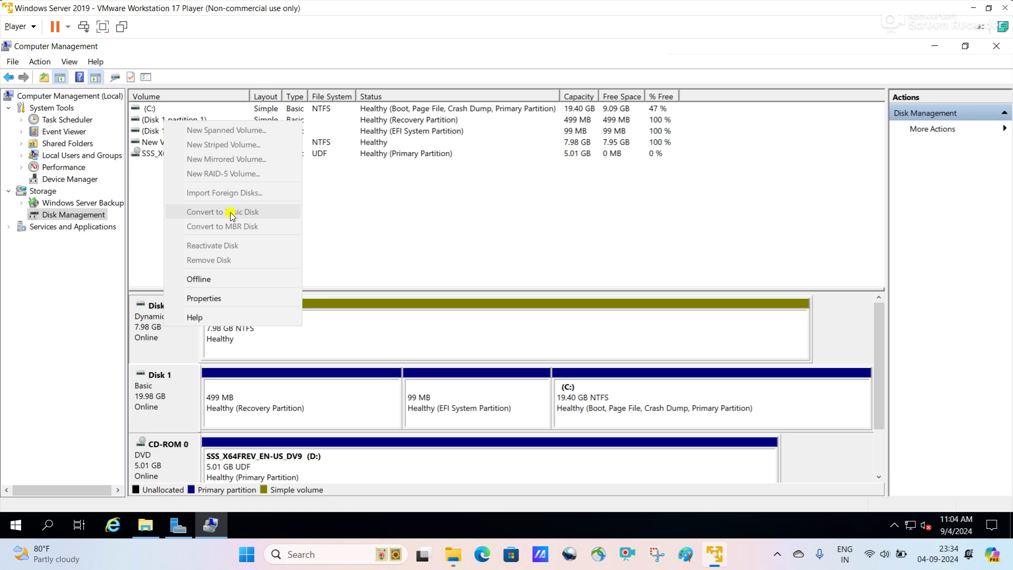
pyautogui.click(169, 338)
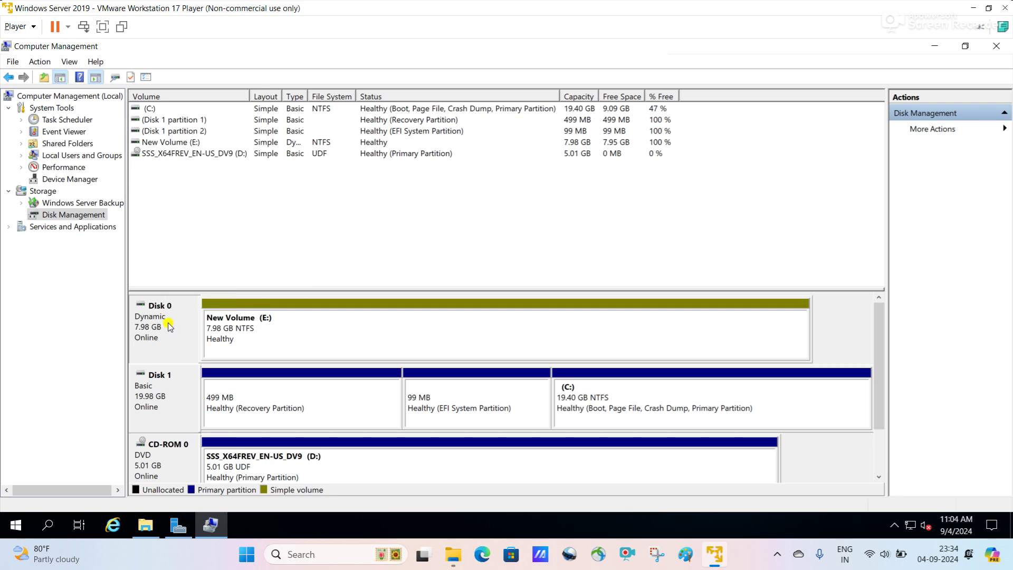
pyautogui.click(286, 337)
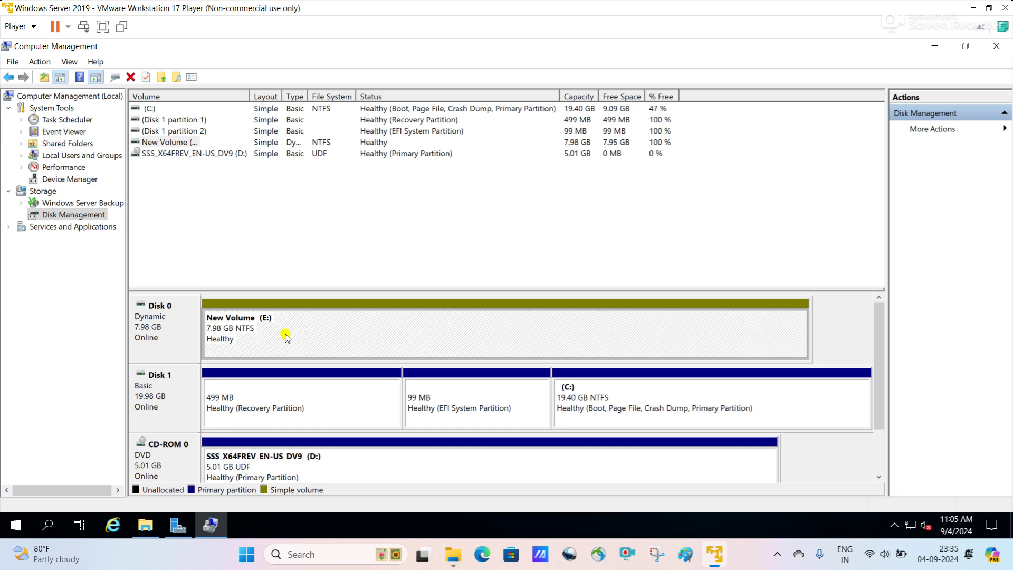
pyautogui.rightClick(265, 333)
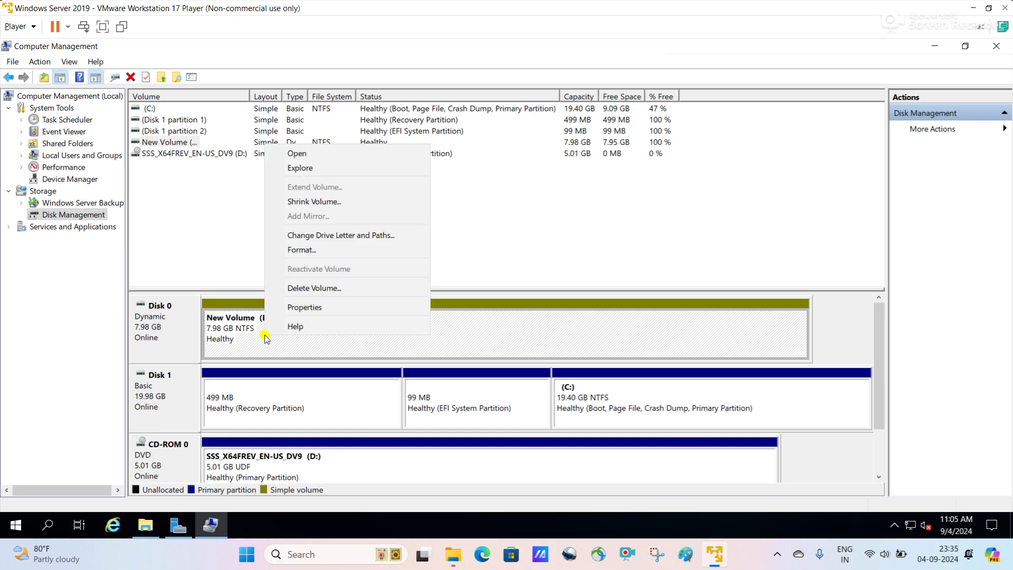
pyautogui.click(326, 290)
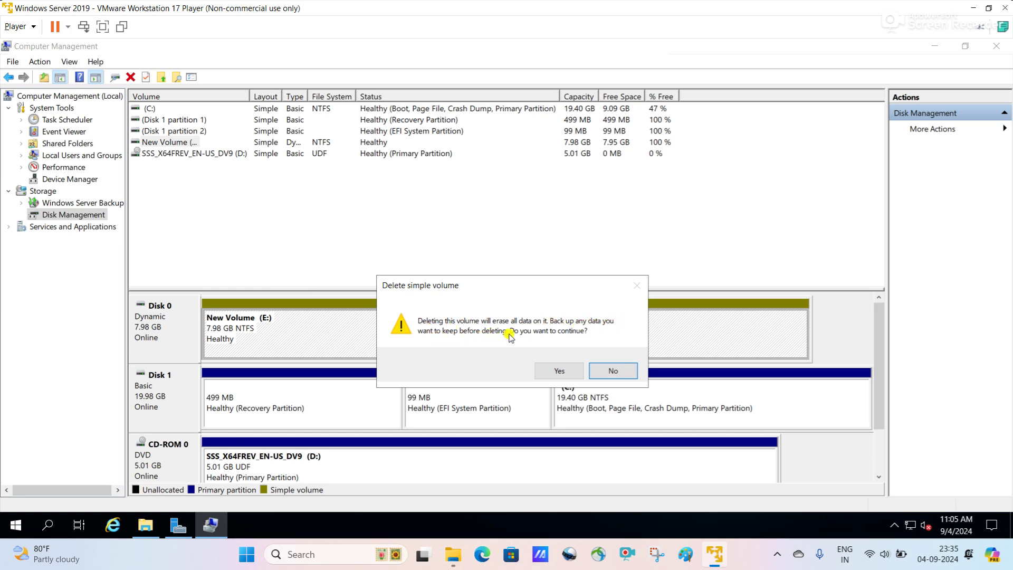
pyautogui.click(564, 371)
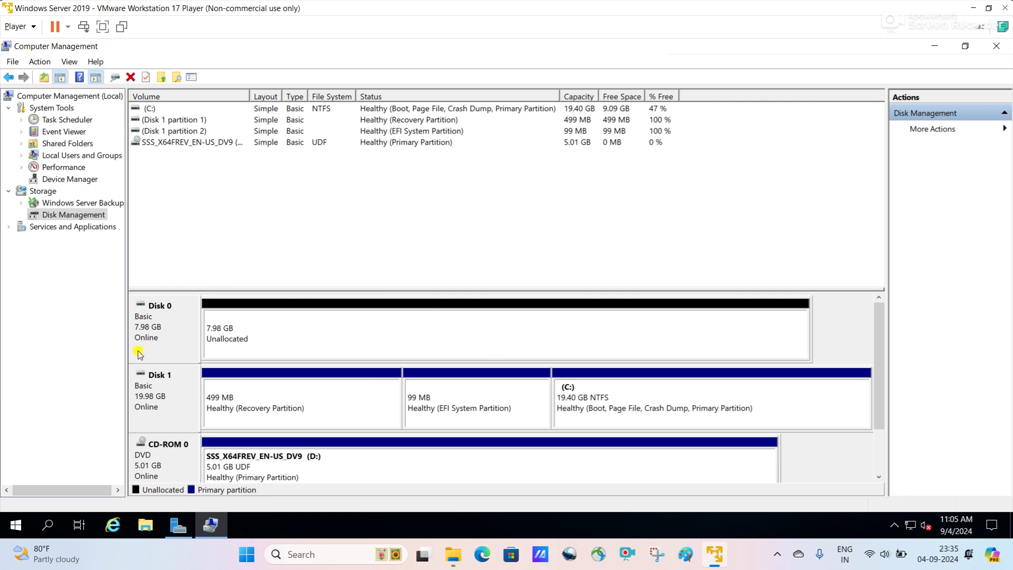
# Create a simple NTFS volume in Disk 0's unallocated space, keeping the default 8174 MB size, drive letter E: and label New Volume
pyautogui.rightClick(167, 337)
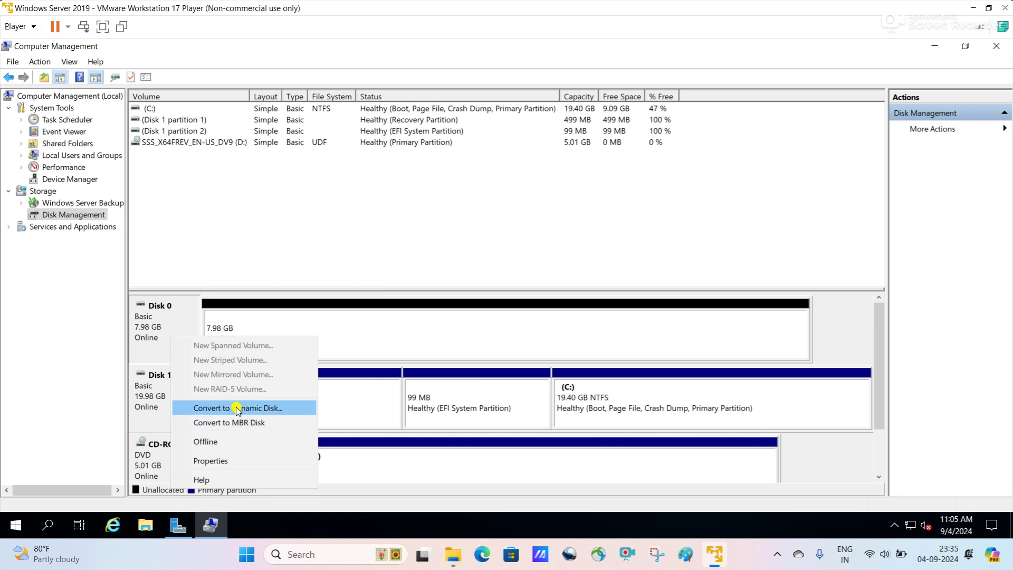
pyautogui.click(244, 326)
pyautogui.click(165, 332)
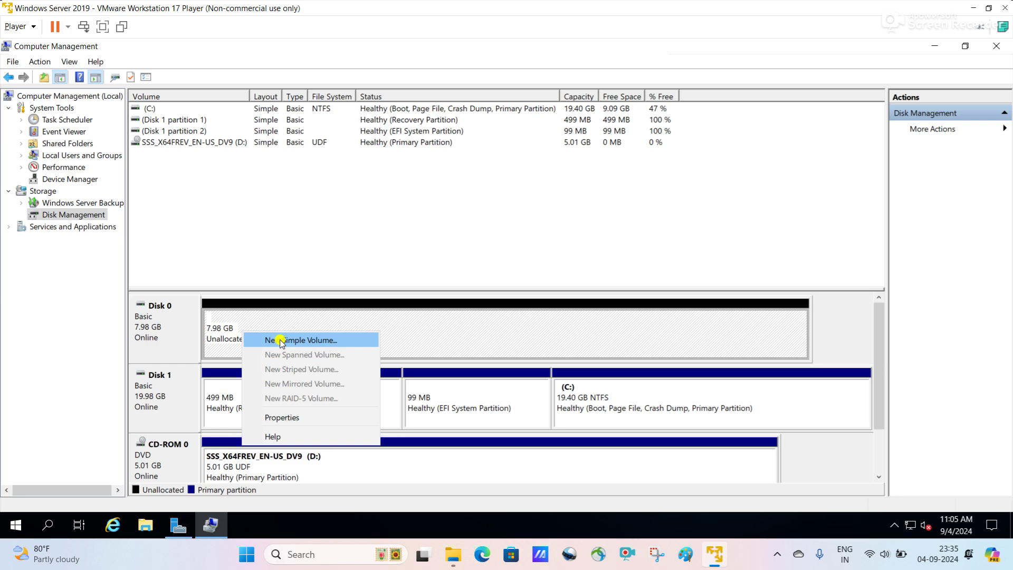
pyautogui.click(281, 341)
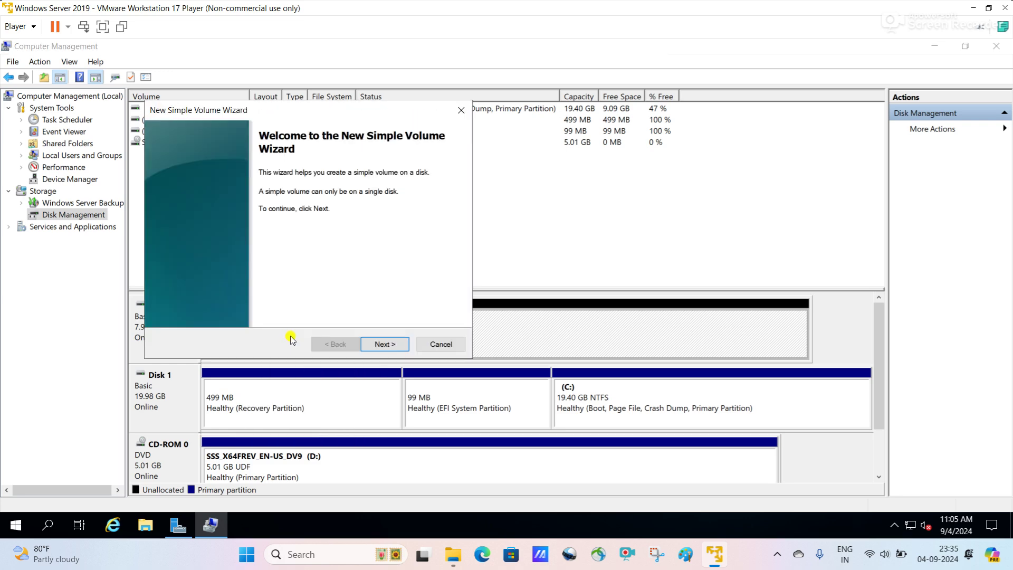
pyautogui.click(390, 344)
pyautogui.click(392, 346)
pyautogui.click(391, 348)
pyautogui.click(391, 345)
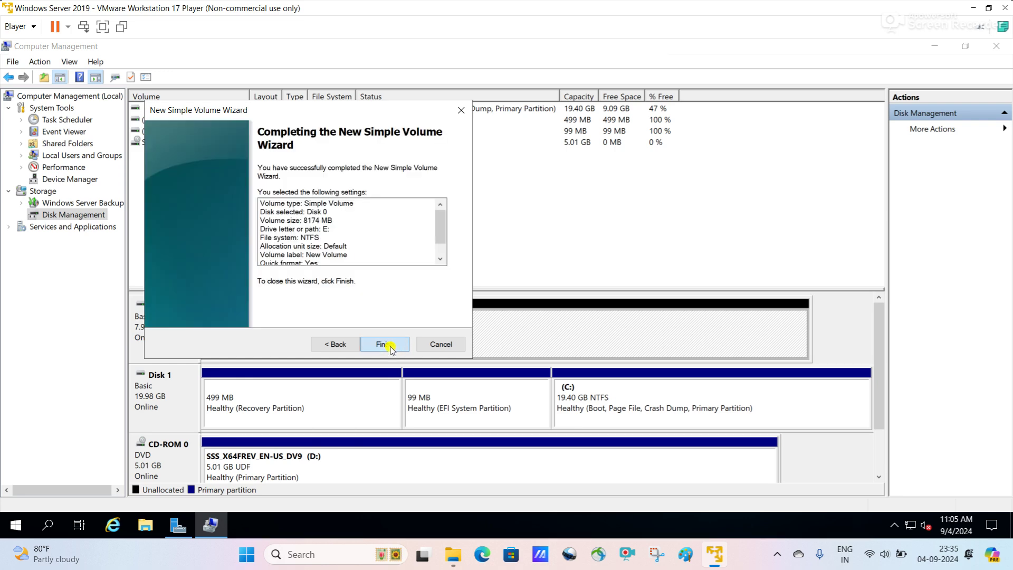
pyautogui.click(390, 344)
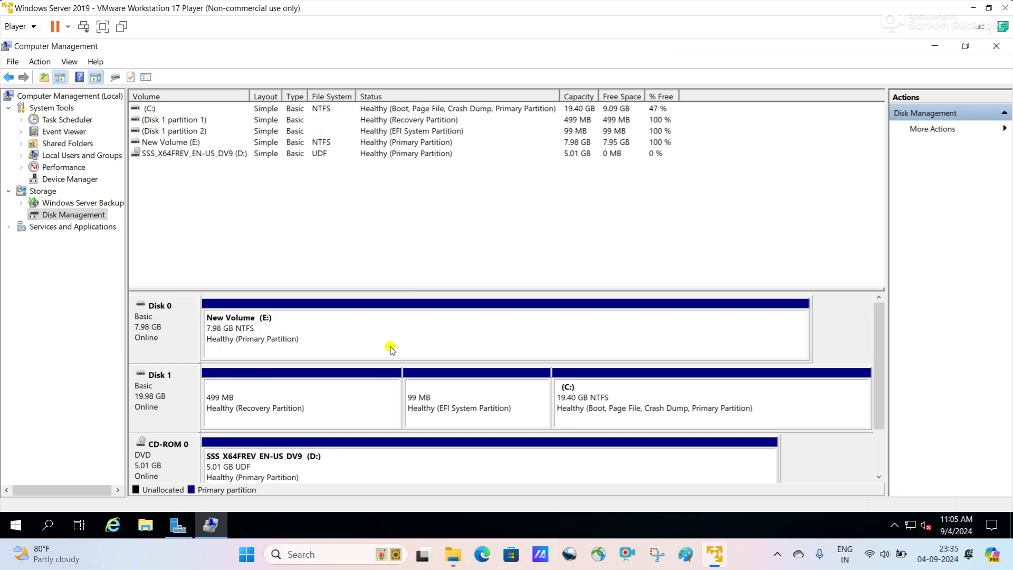
# Examine the contents of New Volume (E:) in the server's File Explorer and return to Disk Management
pyautogui.click(138, 524)
pyautogui.click(191, 245)
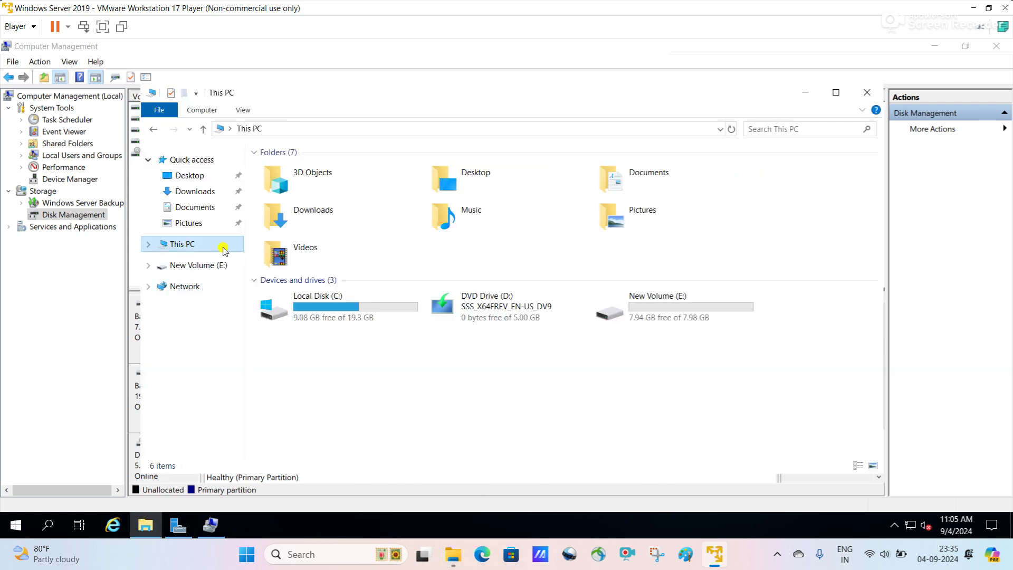
pyautogui.doubleClick(664, 317)
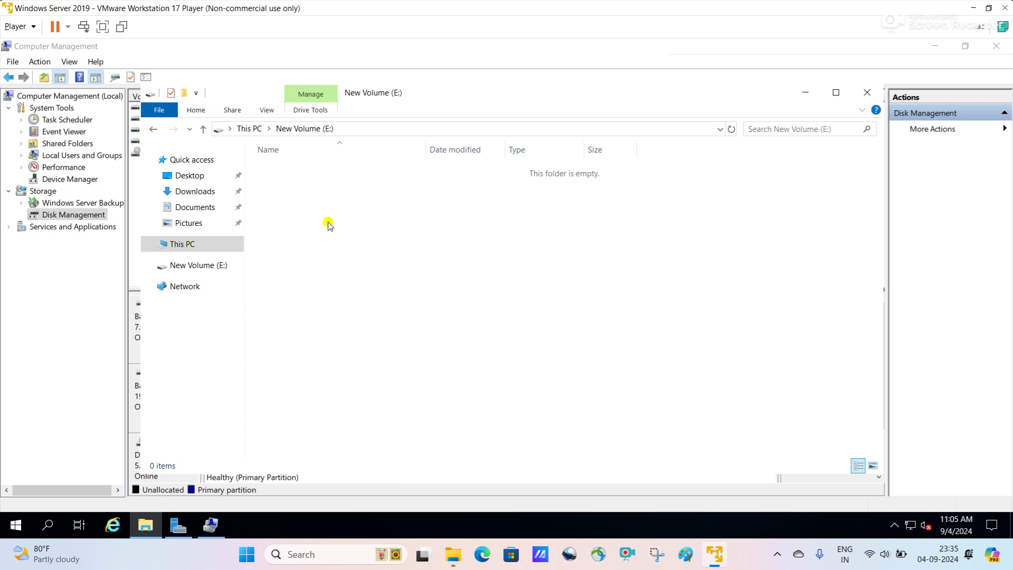
pyautogui.click(806, 93)
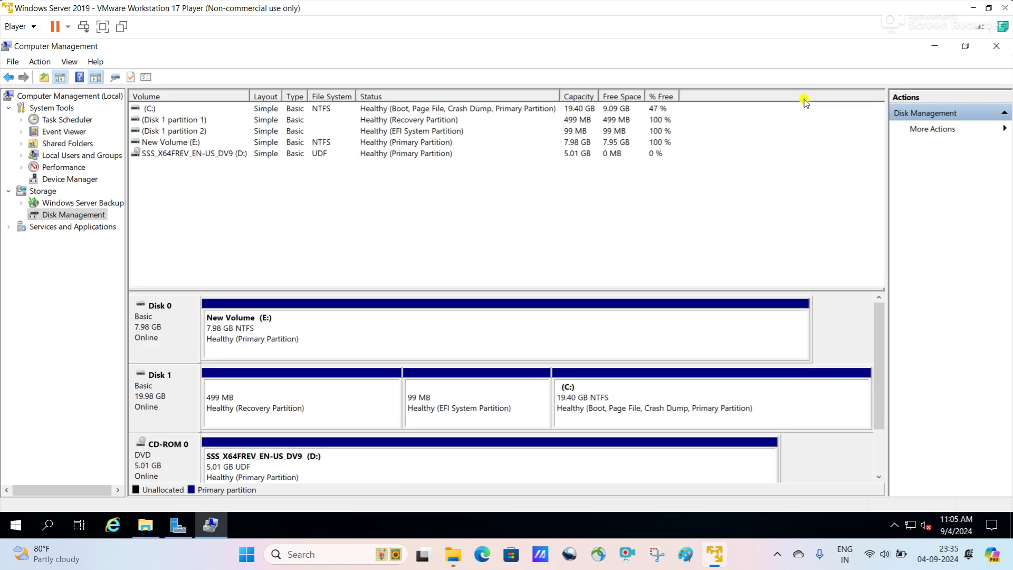
# Convert only basic Disk 0 to a dynamic disk, keeping its New Volume (E:)
pyautogui.click(160, 343)
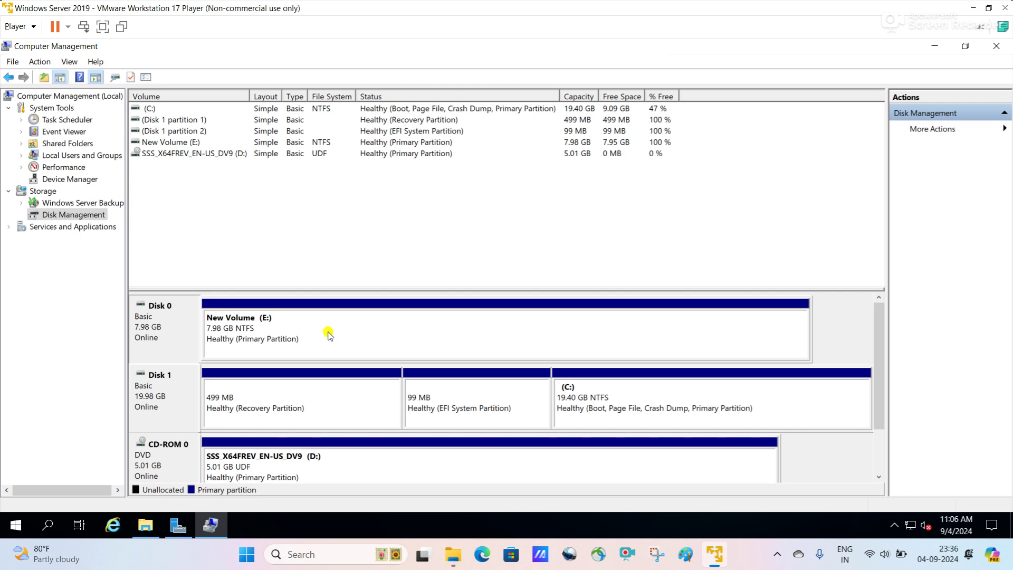
pyautogui.rightClick(179, 333)
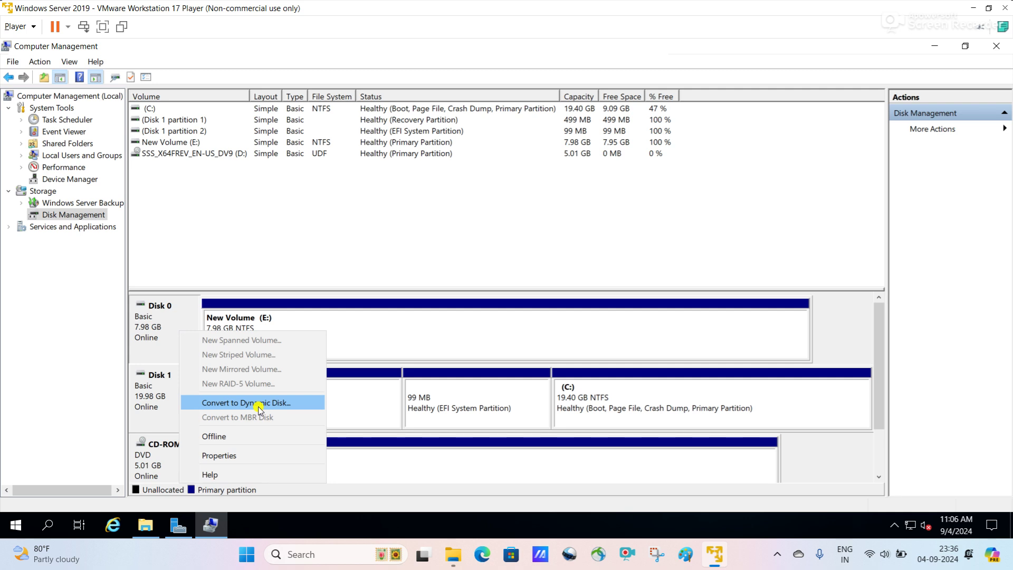
pyautogui.click(349, 328)
pyautogui.click(354, 327)
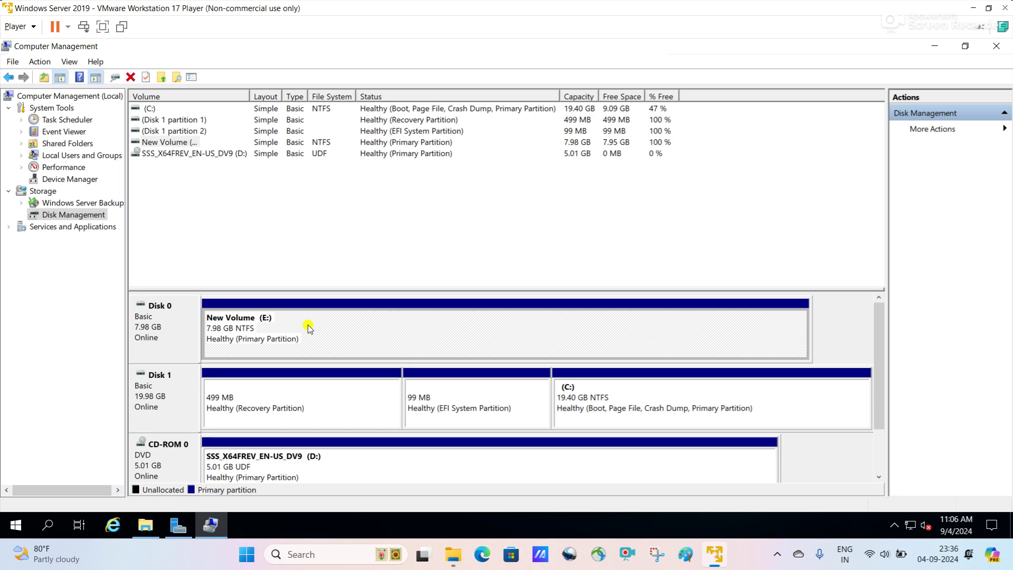
pyautogui.rightClick(166, 318)
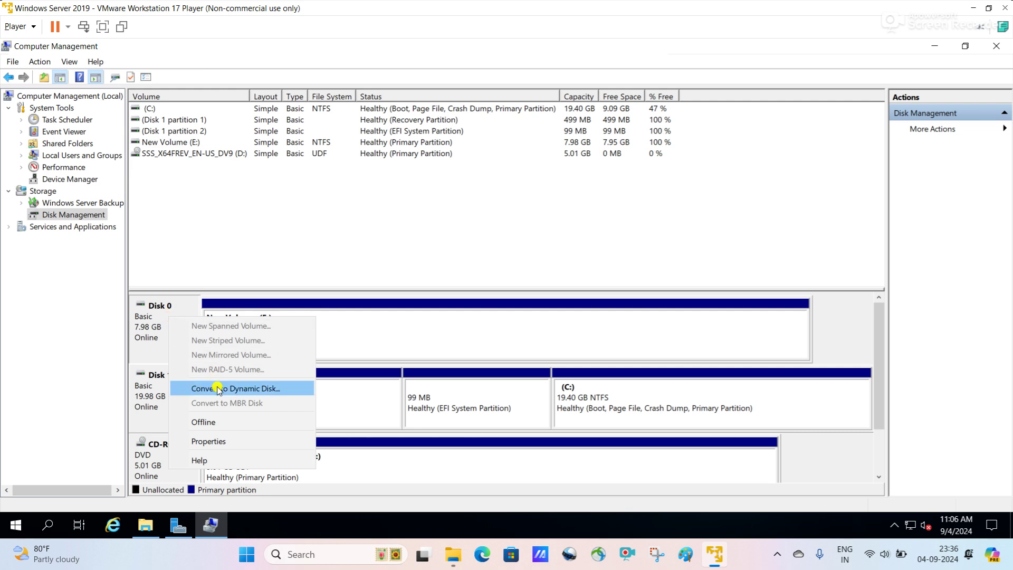
pyautogui.click(156, 344)
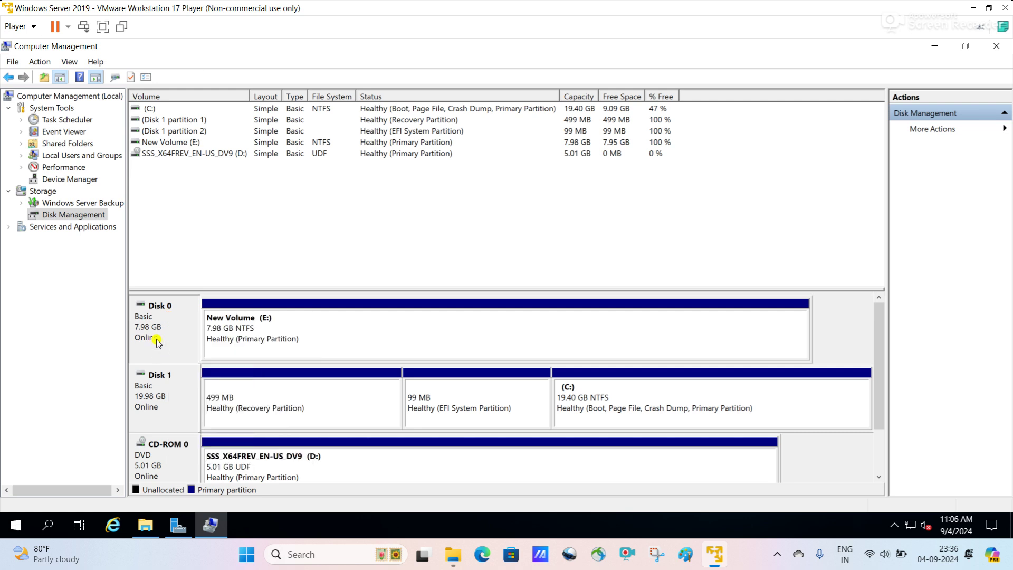
pyautogui.rightClick(157, 340)
pyautogui.click(223, 407)
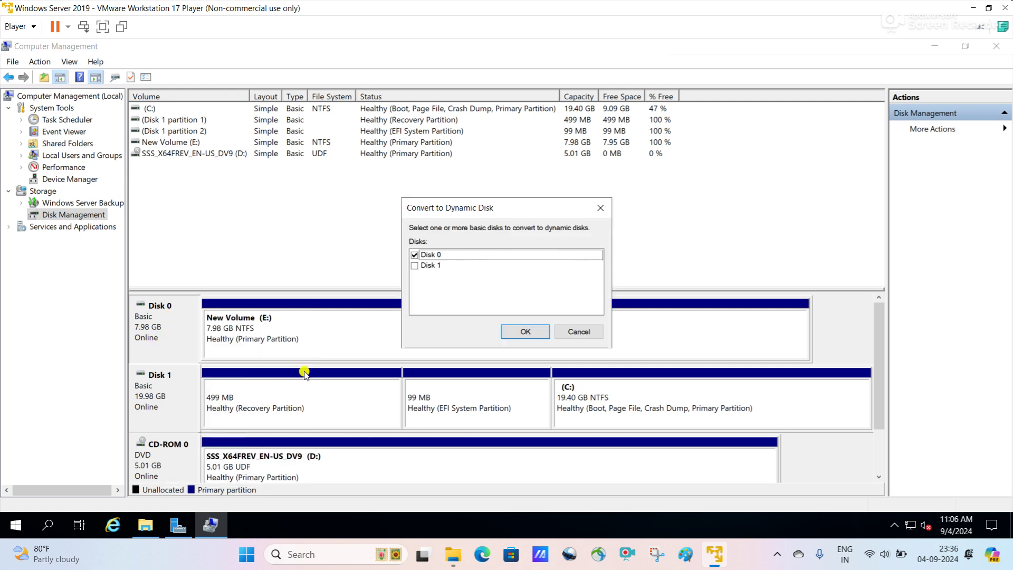
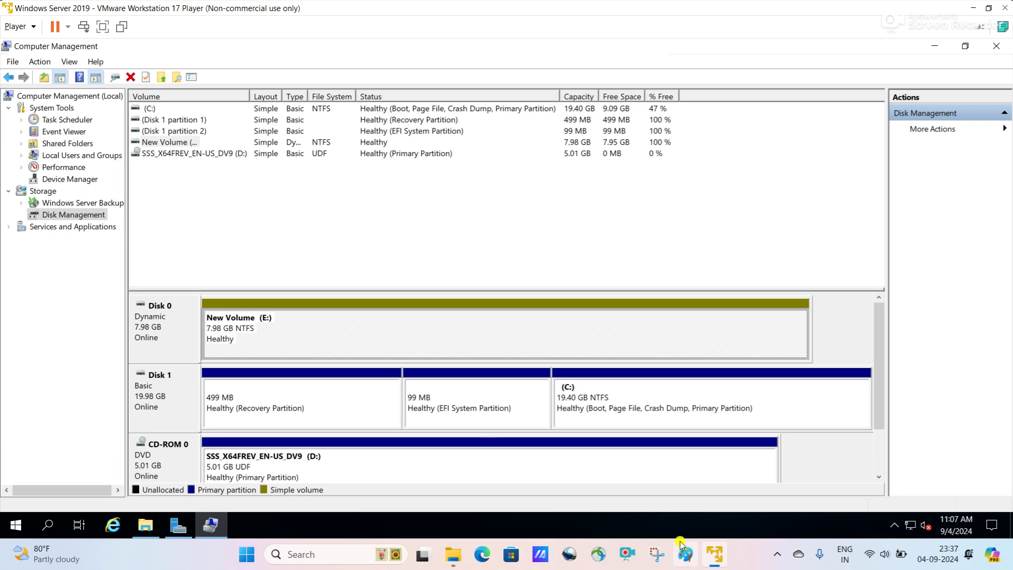
# Examine the SCSI hard disk's details and advanced settings in the running virtual machine's settings, and close them without changes
pyautogui.moveTo(720, 558)
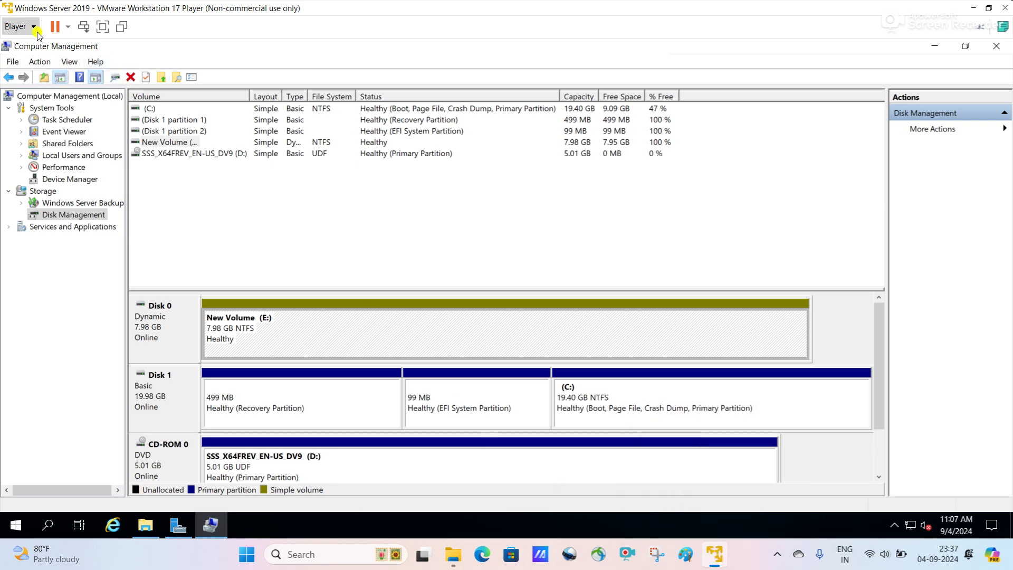
pyautogui.click(21, 26)
pyautogui.moveTo(66, 111)
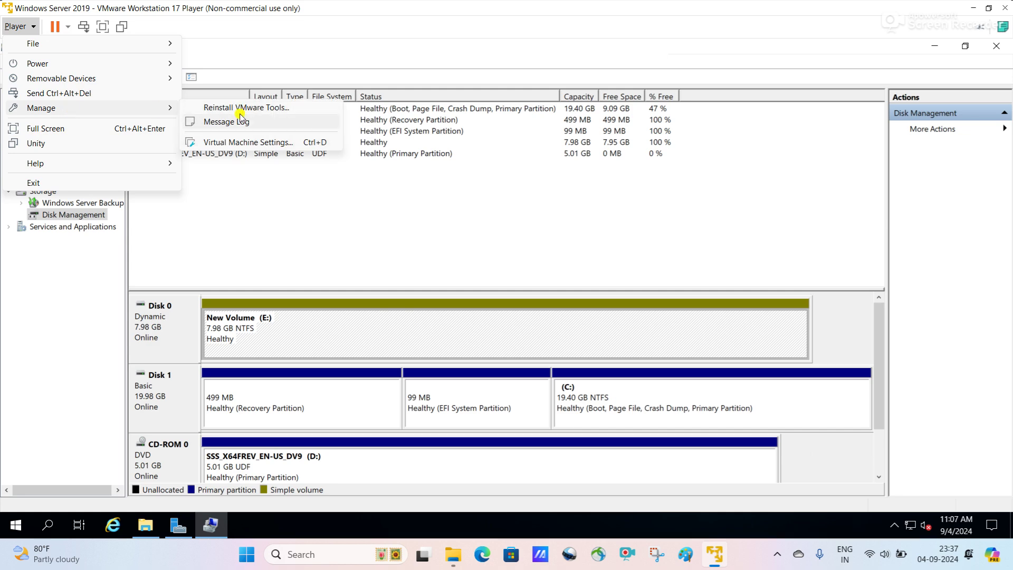
pyautogui.click(243, 143)
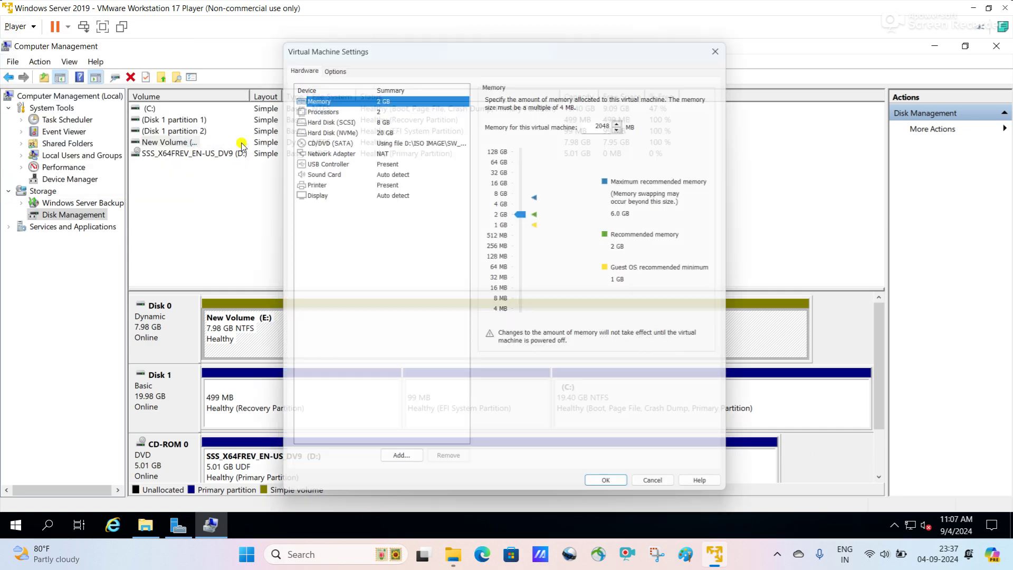
pyautogui.click(315, 115)
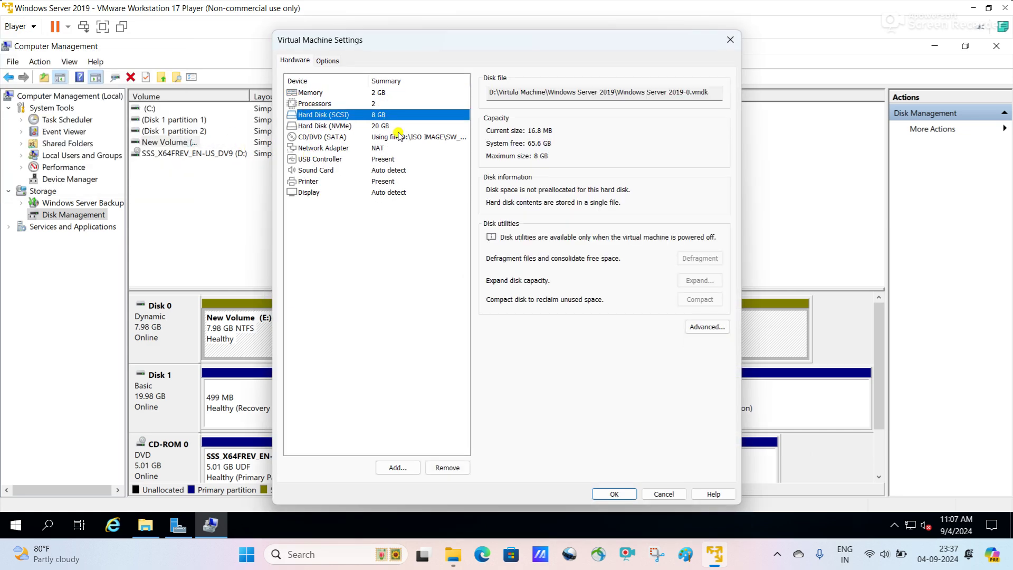
pyautogui.click(697, 328)
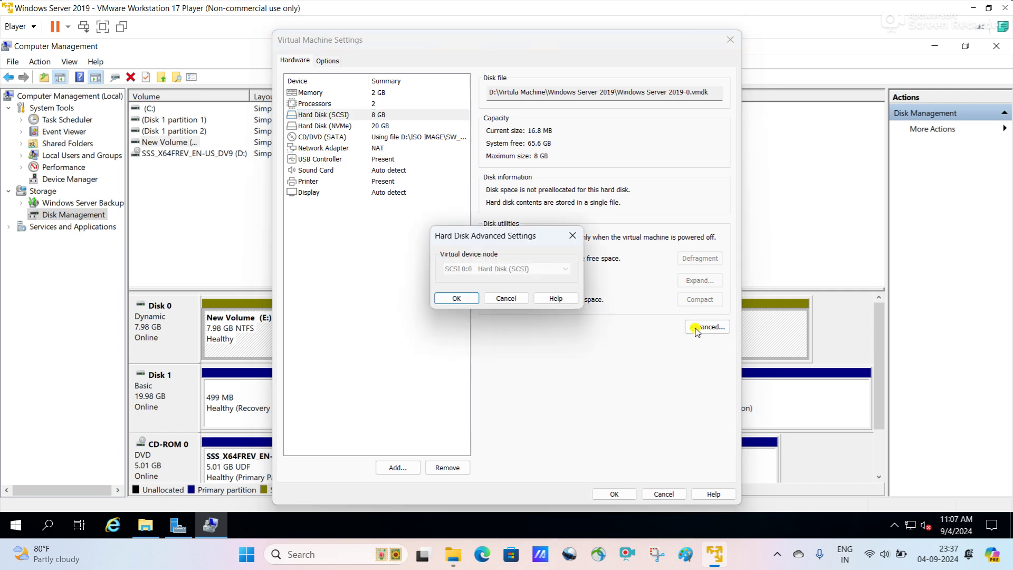
pyautogui.click(505, 299)
pyautogui.click(660, 491)
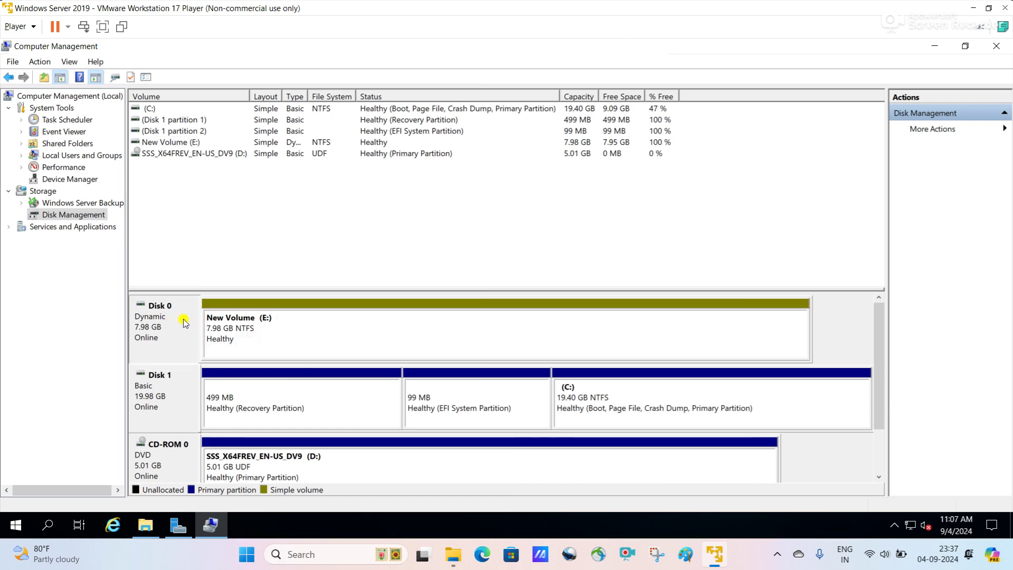
# Review the disk utilities offered for the SCSI hard disk in the virtual machine settings again, and cancel
pyautogui.click(21, 26)
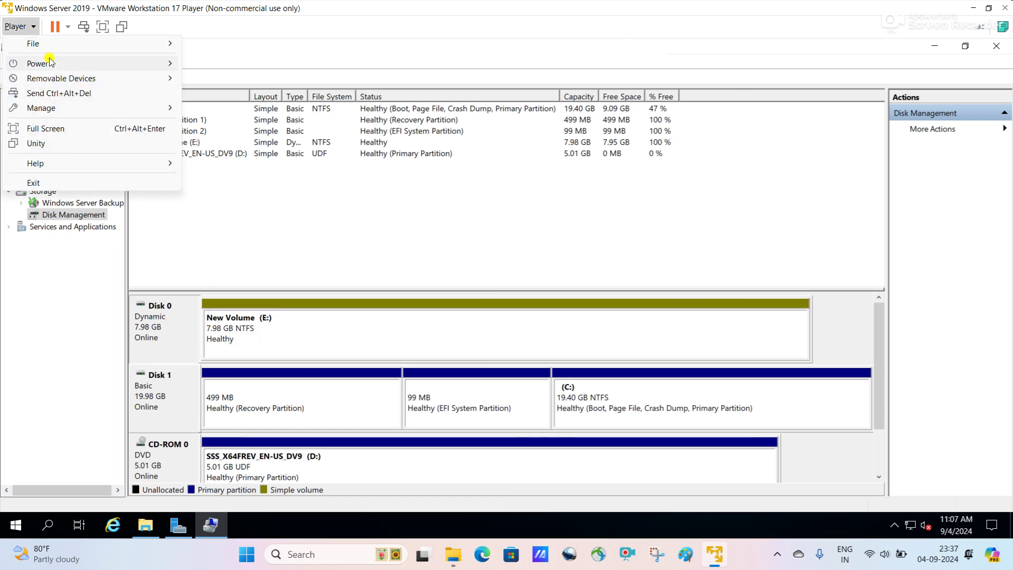
pyautogui.moveTo(68, 108)
pyautogui.click(234, 144)
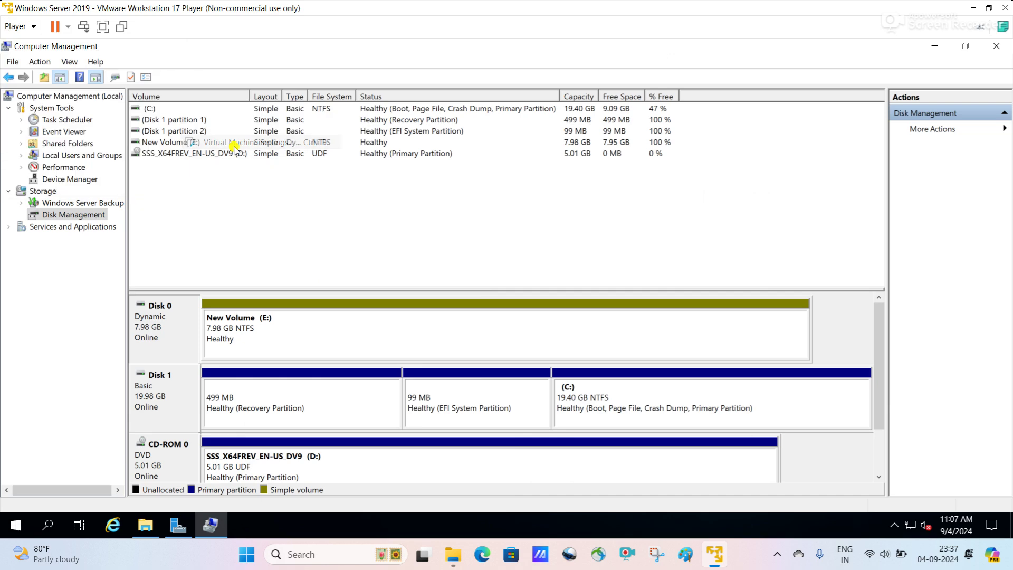
pyautogui.click(342, 114)
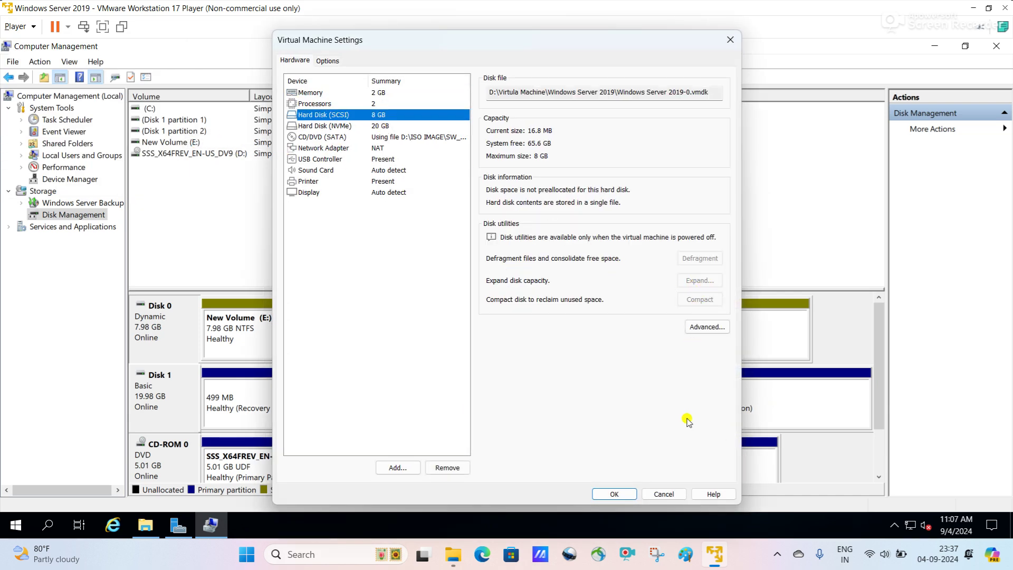
pyautogui.click(666, 494)
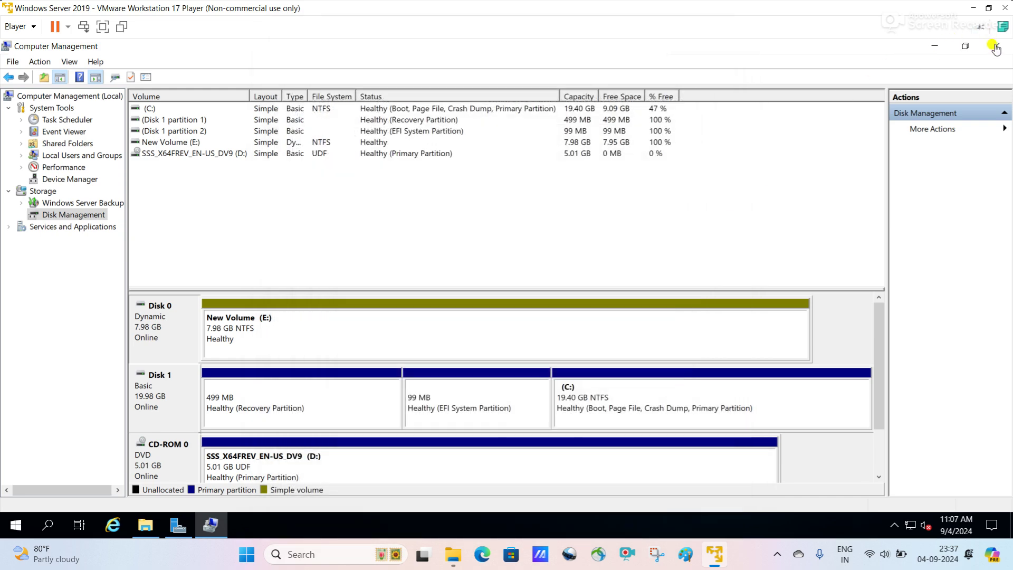
# Shut down the Windows Server 2019 guest and accept the shutdown reason
pyautogui.click(18, 525)
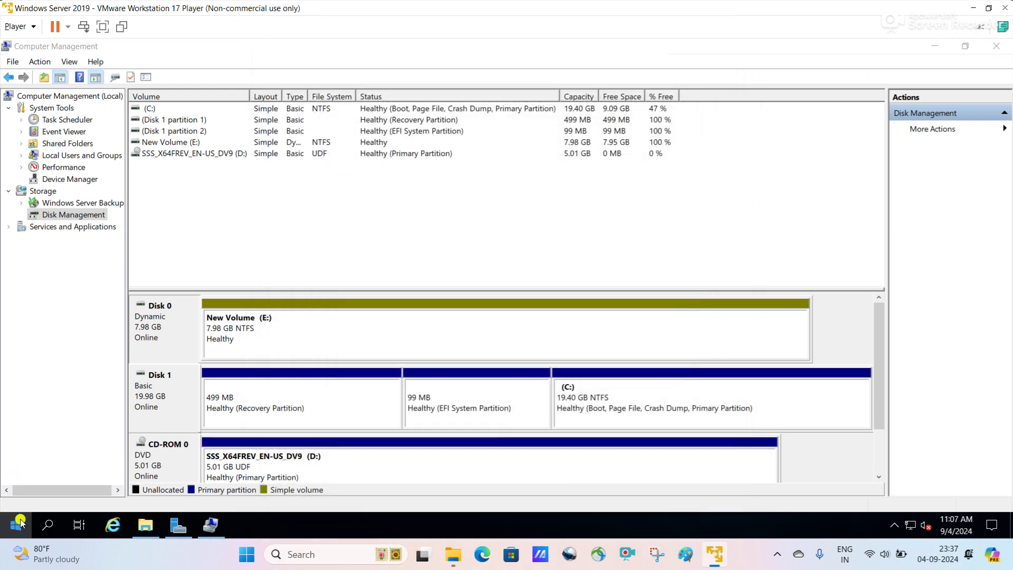
pyautogui.click(17, 496)
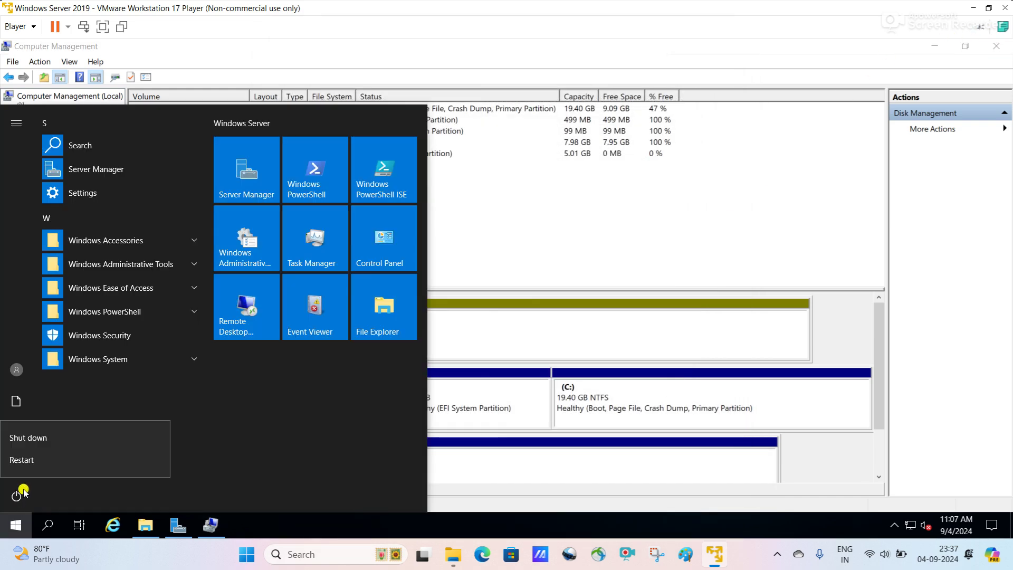
pyautogui.click(39, 440)
pyautogui.click(205, 456)
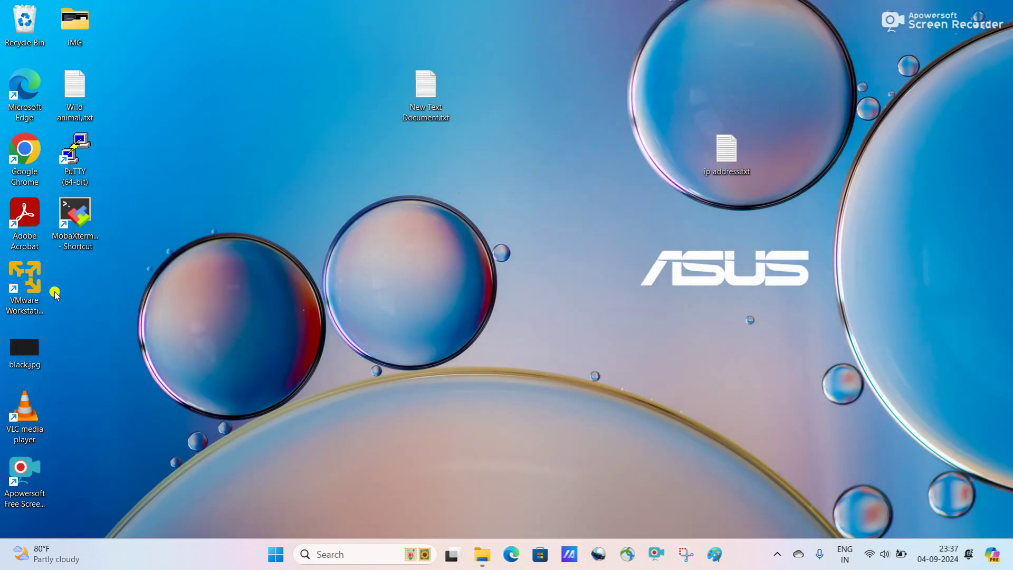
# Launch VMware Workstation Player from the host desktop and open the settings of the Windows Server 2019 virtual machine
pyautogui.click(25, 289)
pyautogui.doubleClick(25, 289)
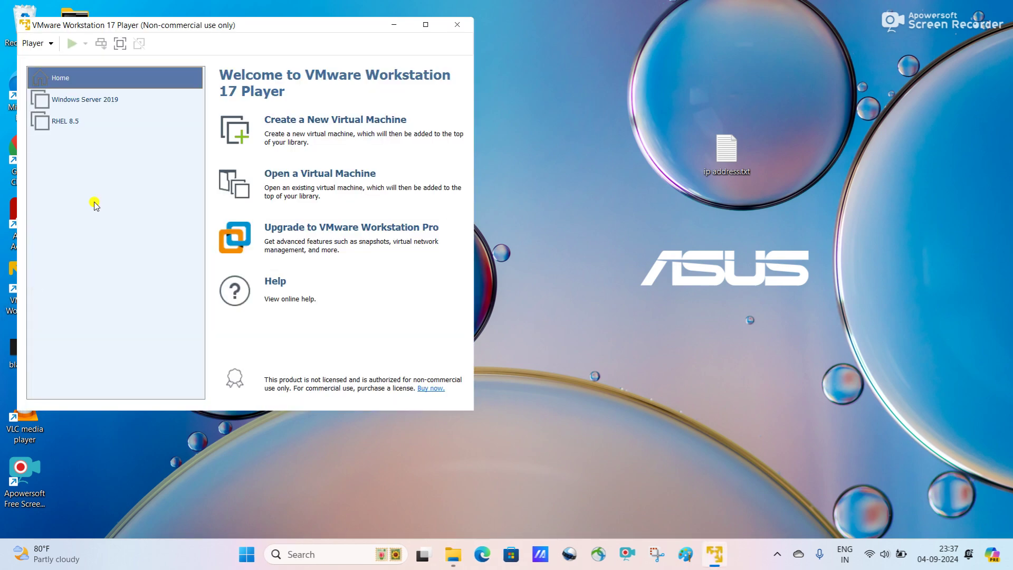
pyautogui.click(98, 99)
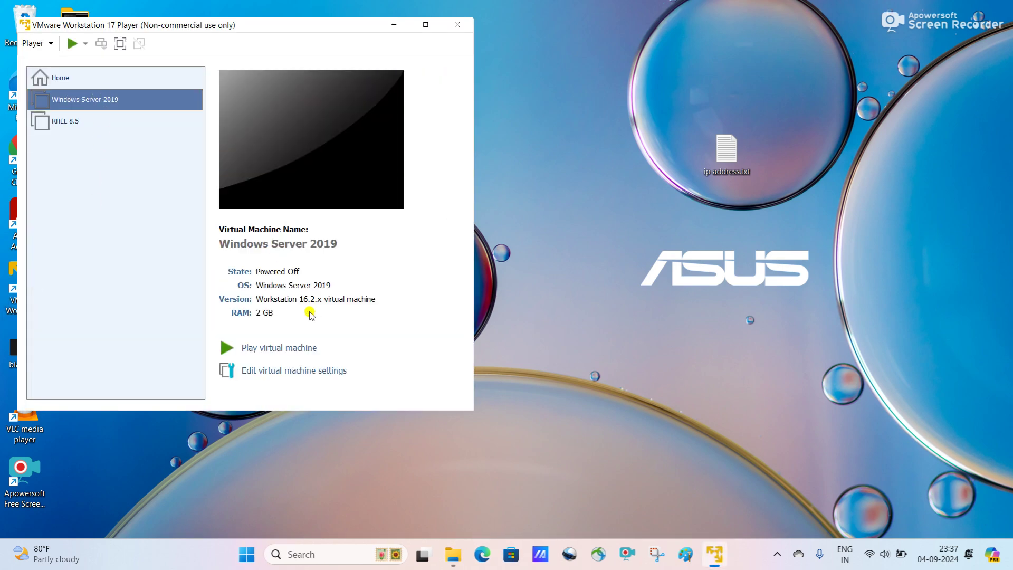
pyautogui.click(287, 372)
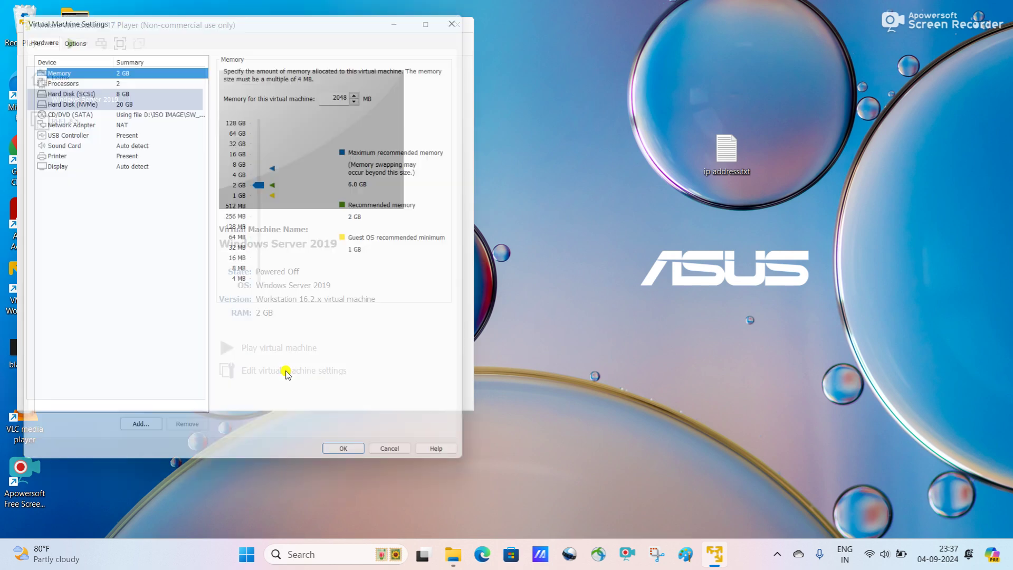
# Expand the SCSI hard disk to a maximum of 10 GB, save the settings and power on the Windows Server 2019 virtual machine
pyautogui.click(78, 85)
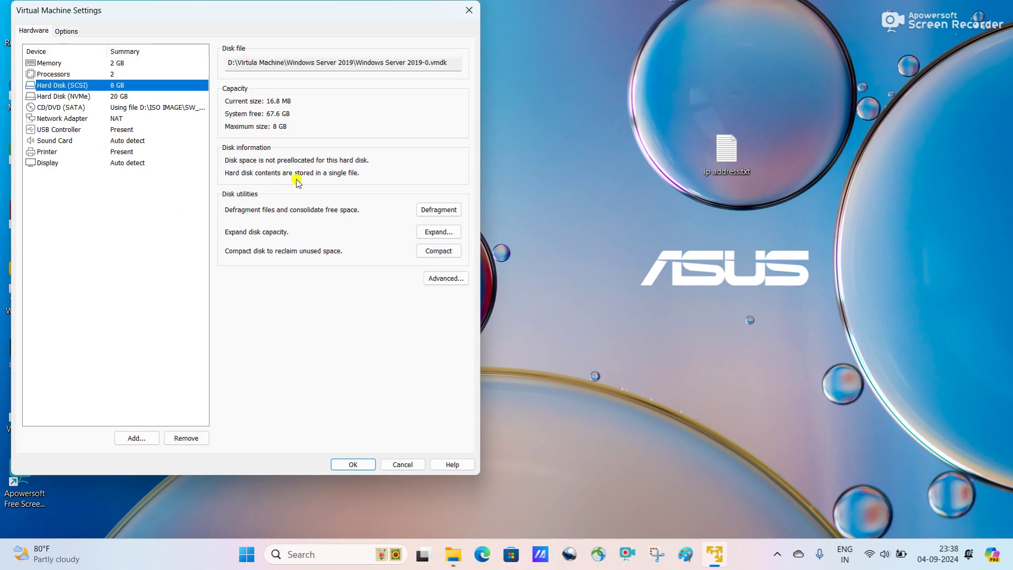
pyautogui.click(442, 232)
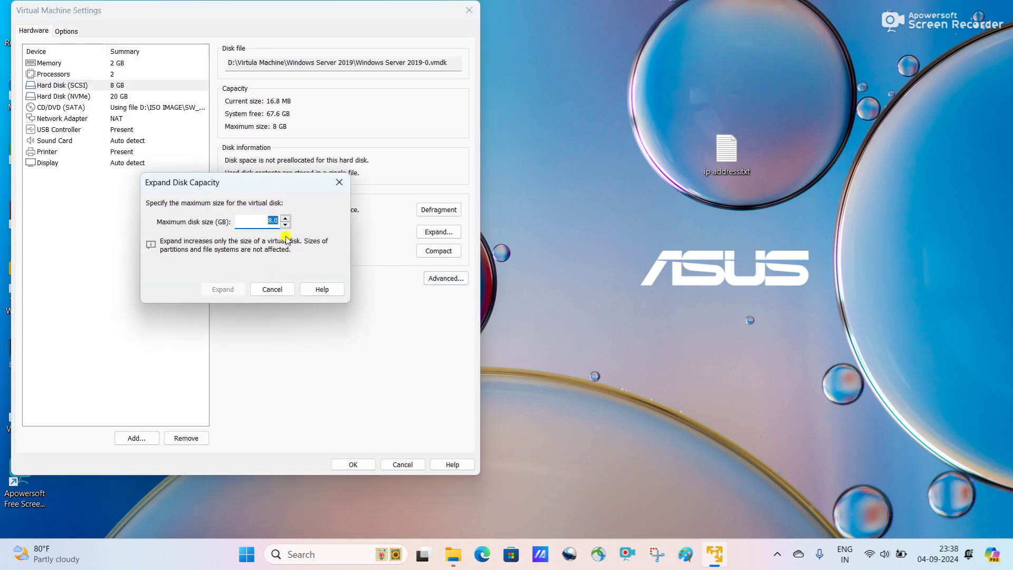
pyautogui.write('10')
pyautogui.click(236, 291)
pyautogui.click(318, 265)
pyautogui.click(354, 463)
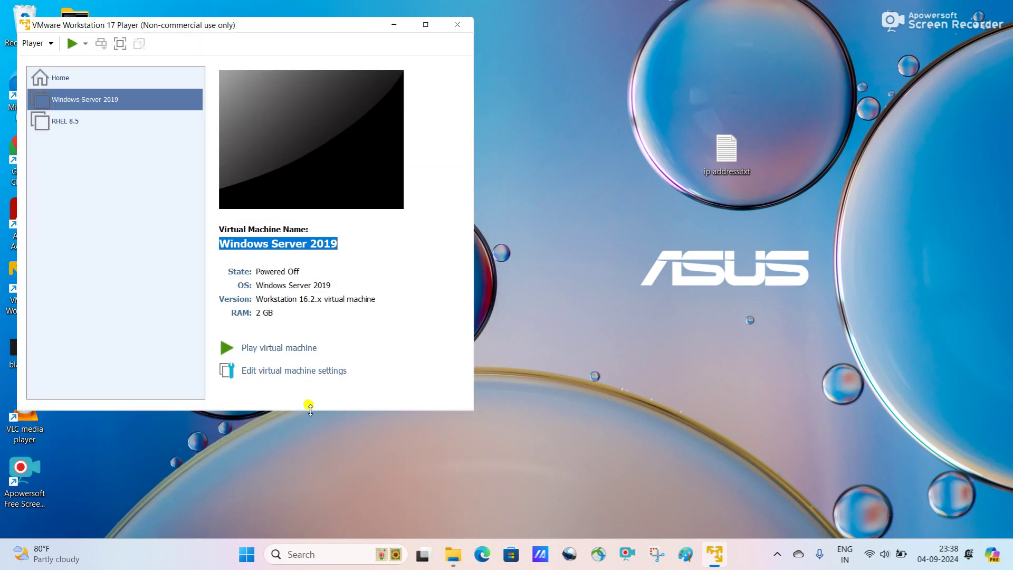
pyautogui.click(288, 347)
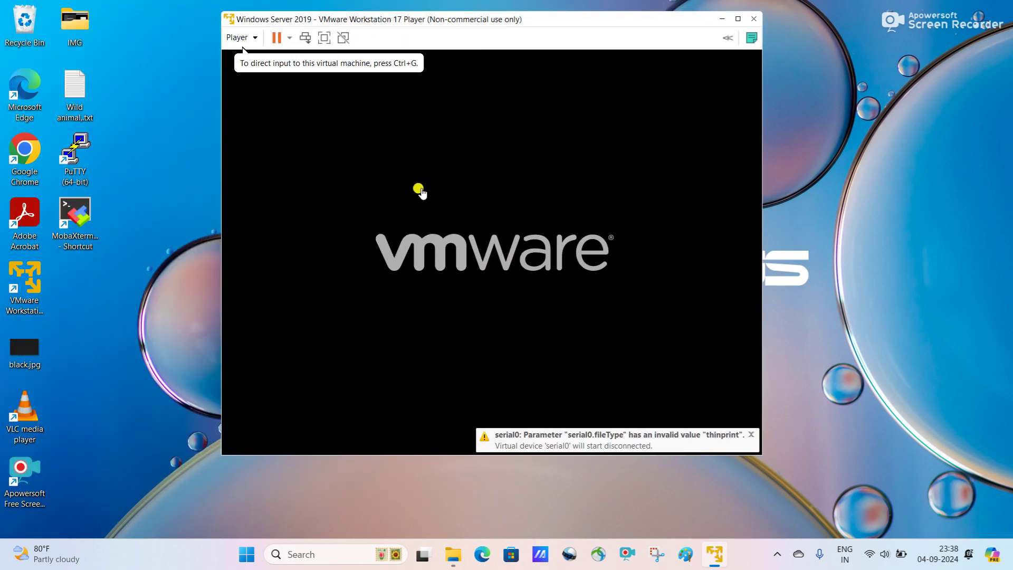
# Unlock the Windows Server 2019 guest and sign in as Administrator with the account password
pyautogui.click(421, 192)
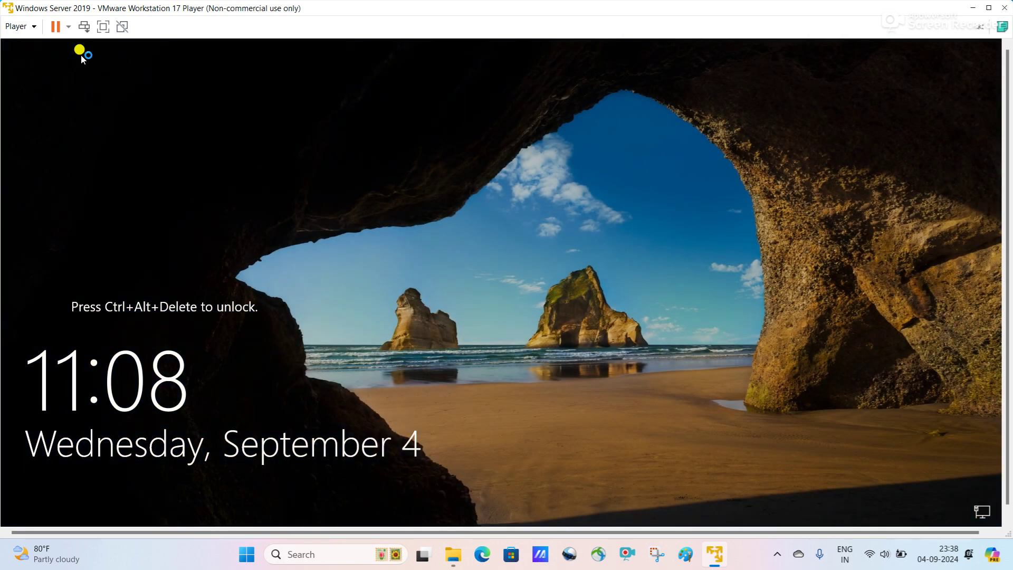
pyautogui.click(84, 27)
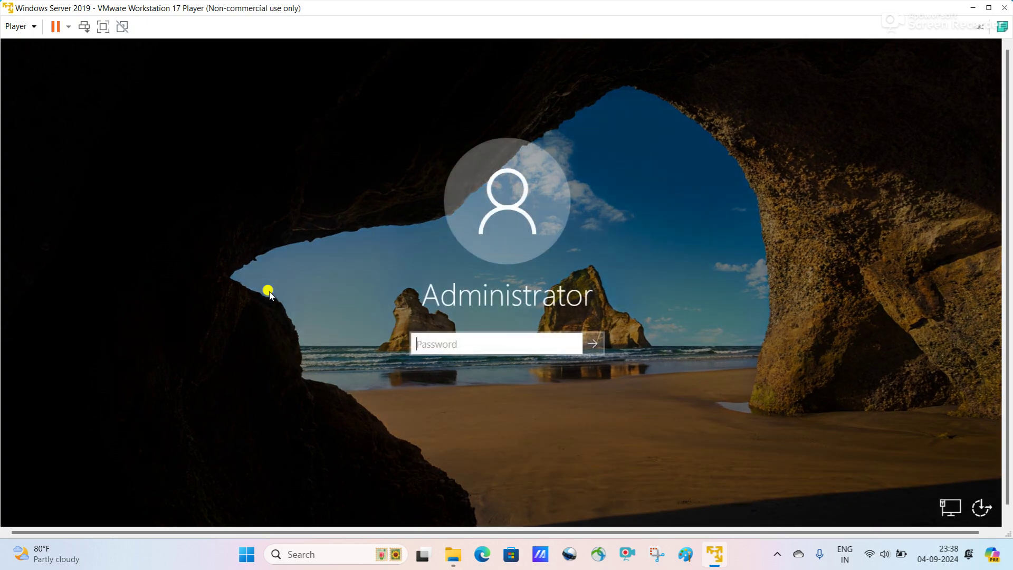
pyautogui.click(421, 339)
pyautogui.write('••')
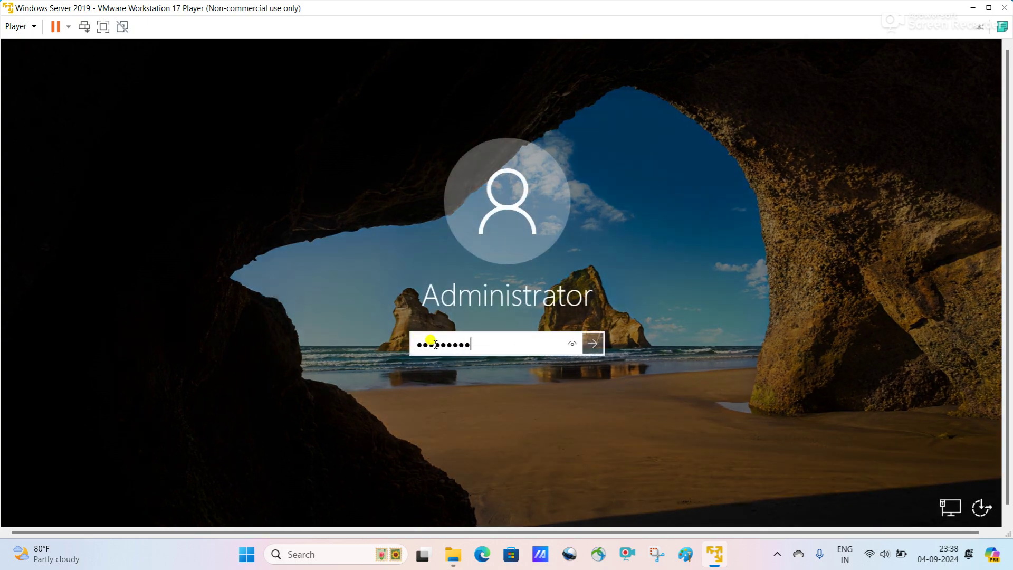
pyautogui.press('Return')
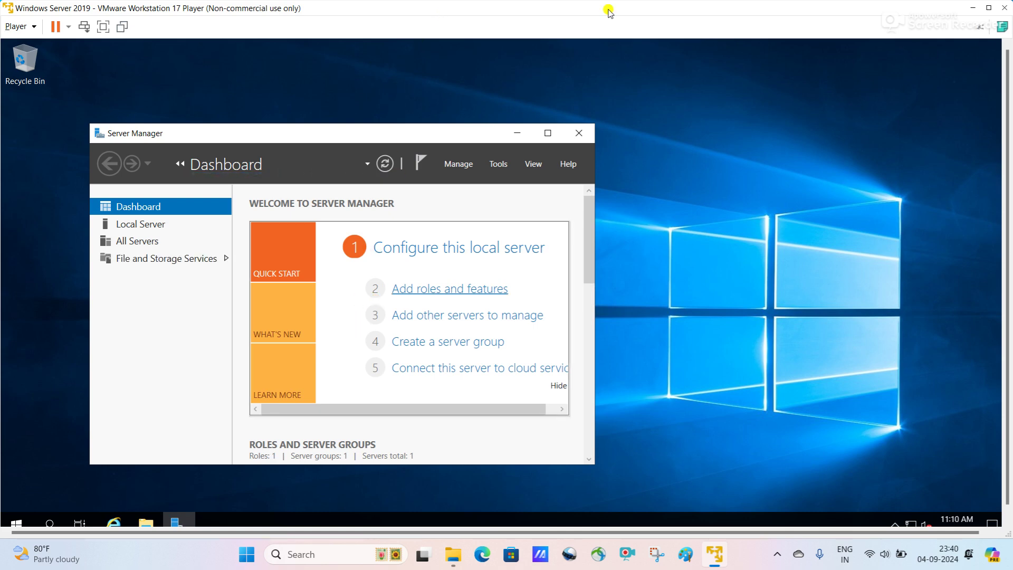
# Open Disk Management in Computer Management from Server Manager and maximize the window
pyautogui.click(499, 170)
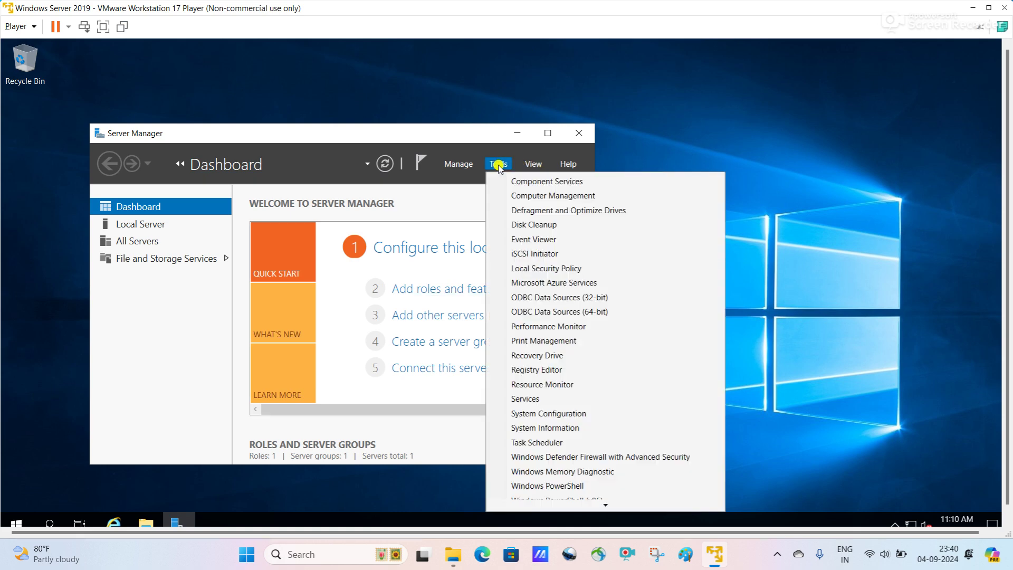
pyautogui.click(521, 197)
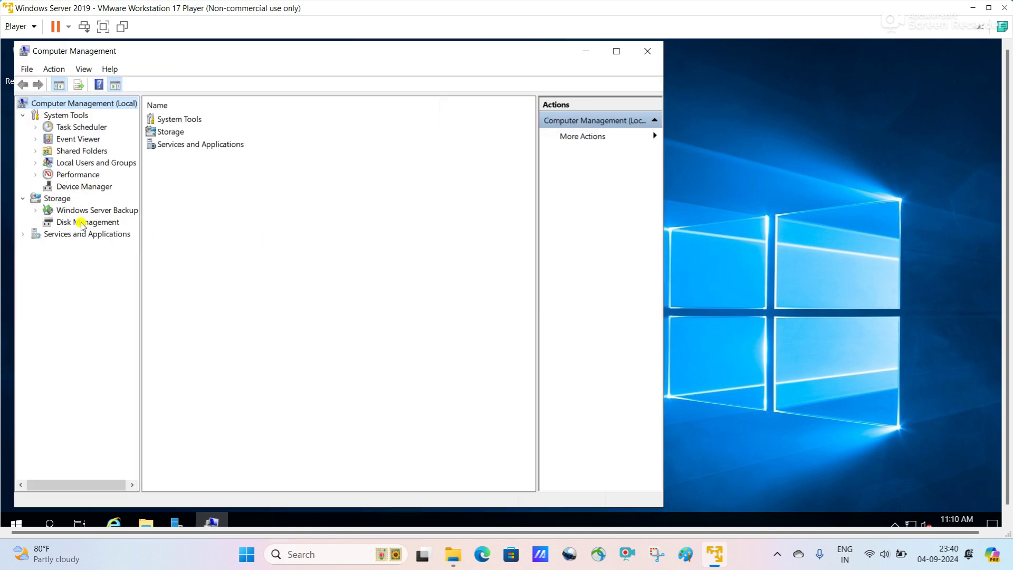
pyautogui.click(81, 223)
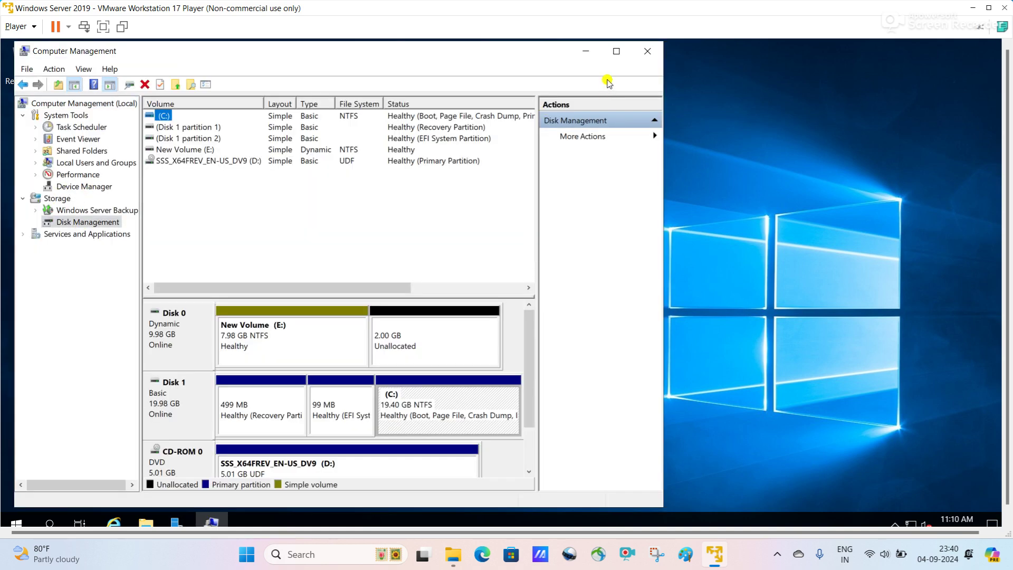
pyautogui.click(617, 50)
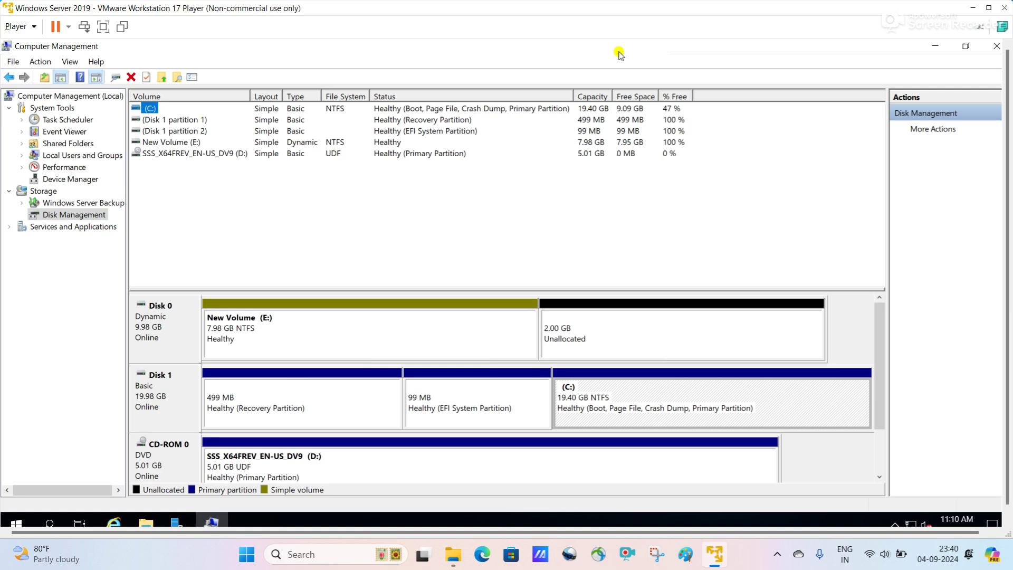
# Extend New Volume (E:) on Disk 0 by the 2048 MB of unallocated space on the same disk
pyautogui.click(589, 335)
pyautogui.click(393, 332)
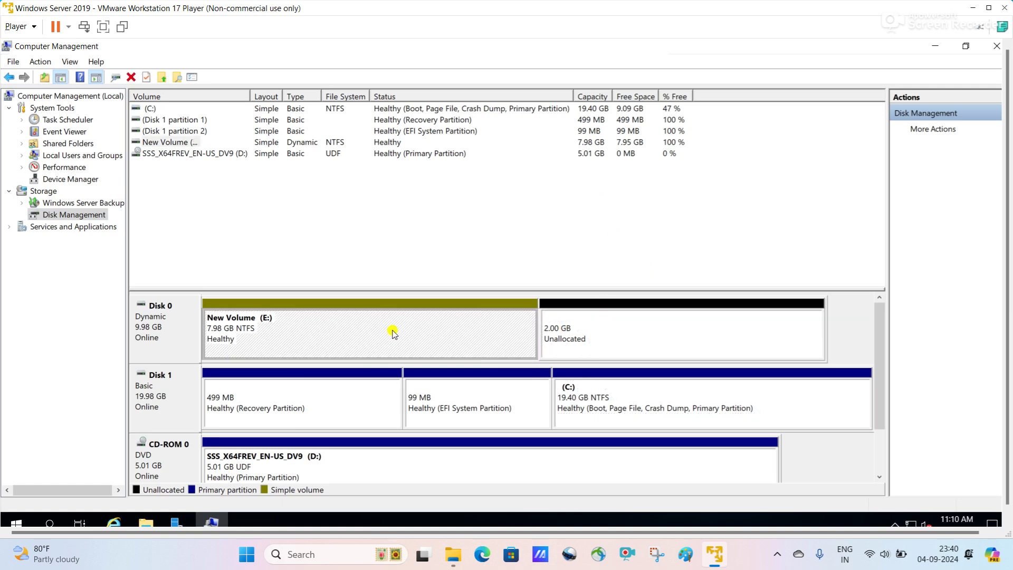
pyautogui.rightClick(392, 332)
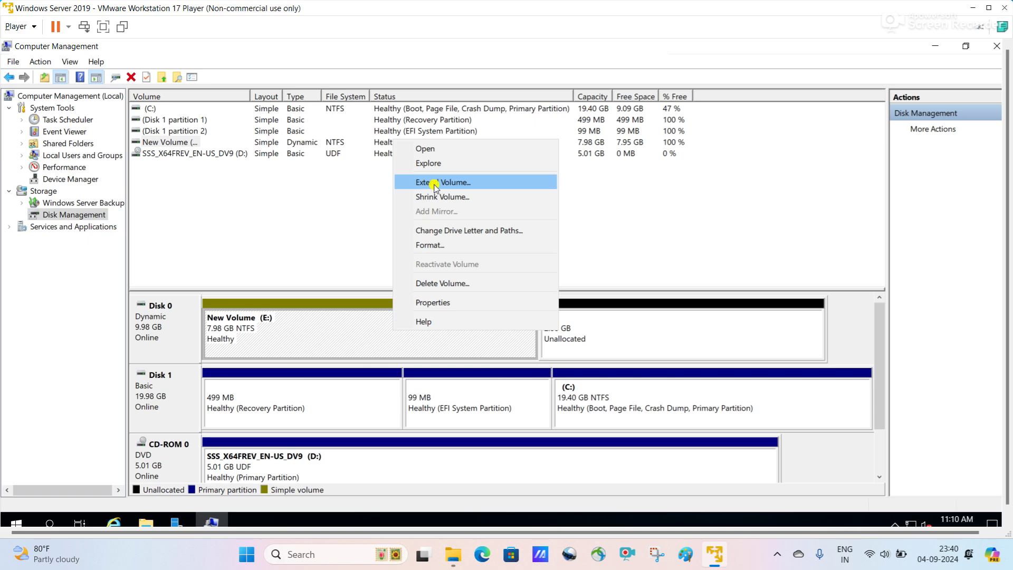
pyautogui.click(335, 326)
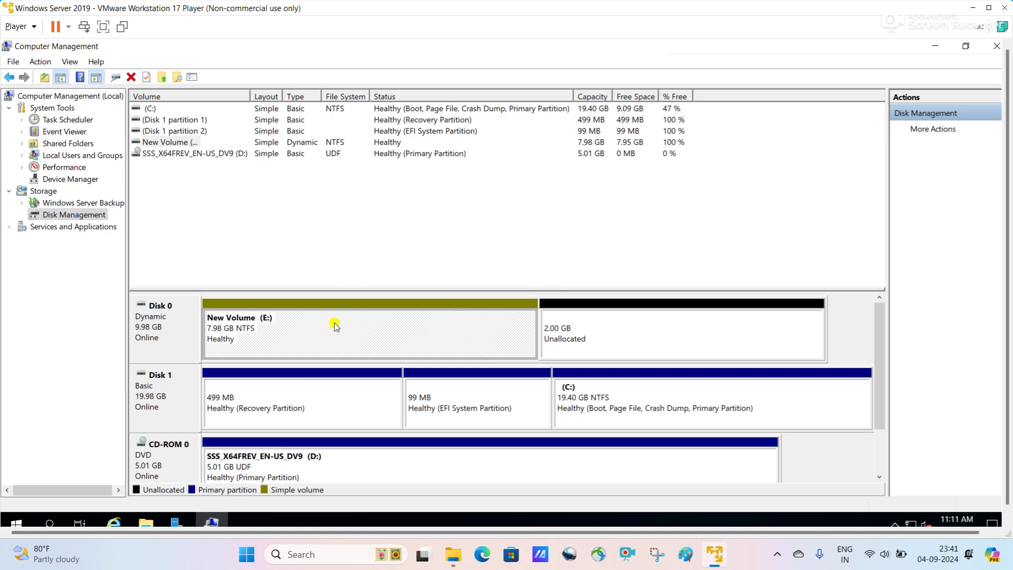
pyautogui.rightClick(336, 325)
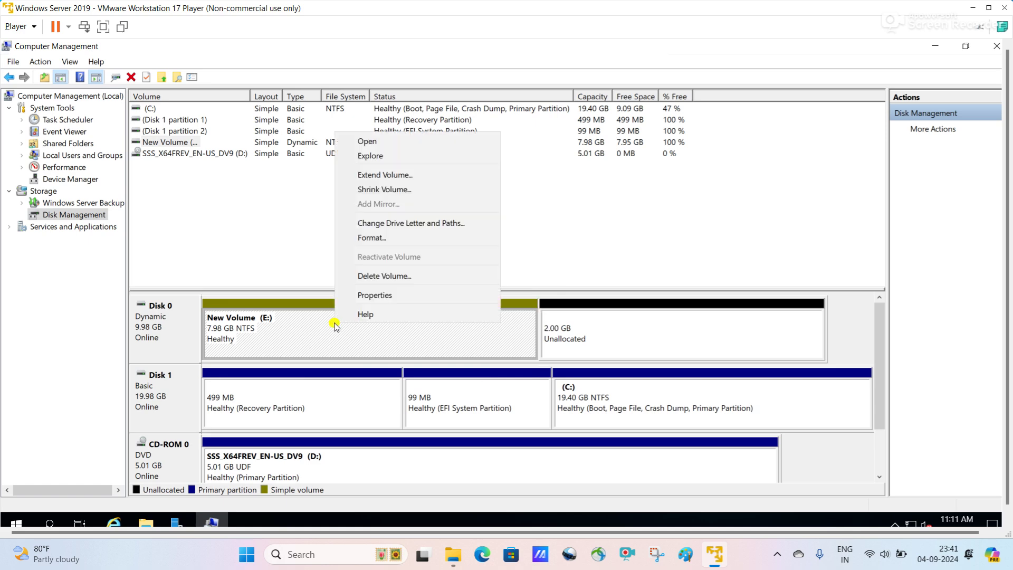
pyautogui.click(399, 177)
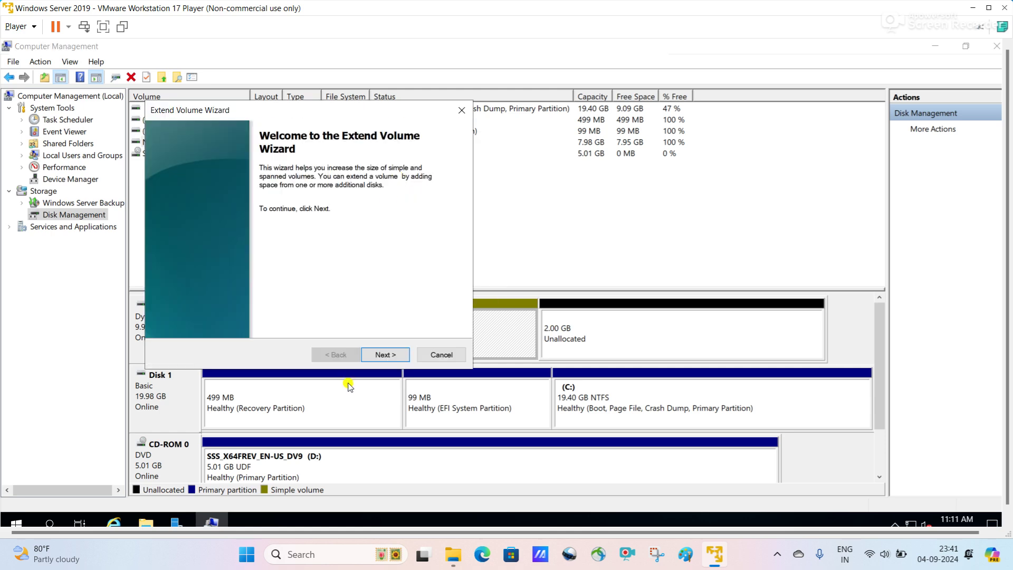
pyautogui.click(382, 357)
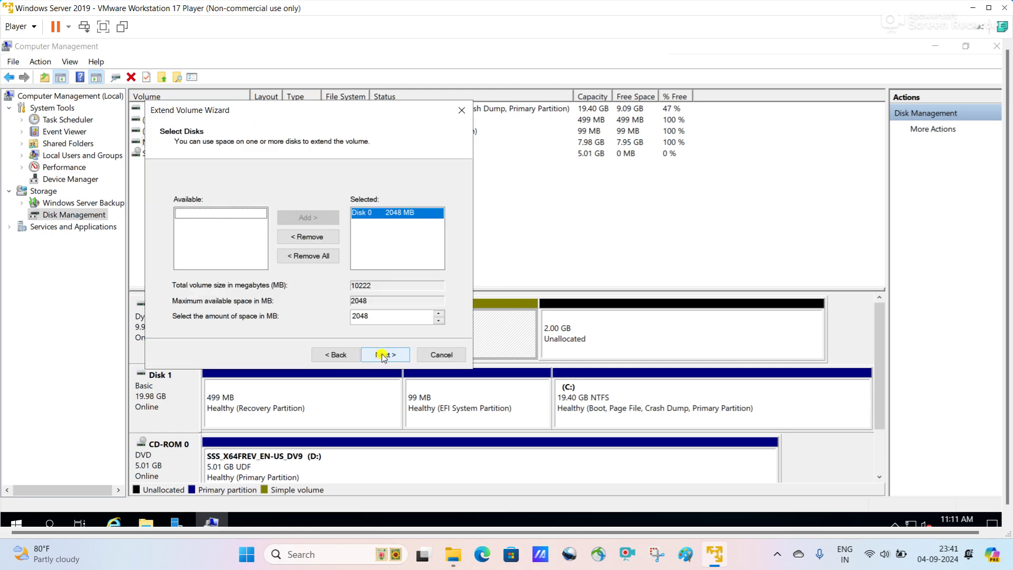
pyautogui.moveTo(325, 109); pyautogui.dragTo(553, 102)
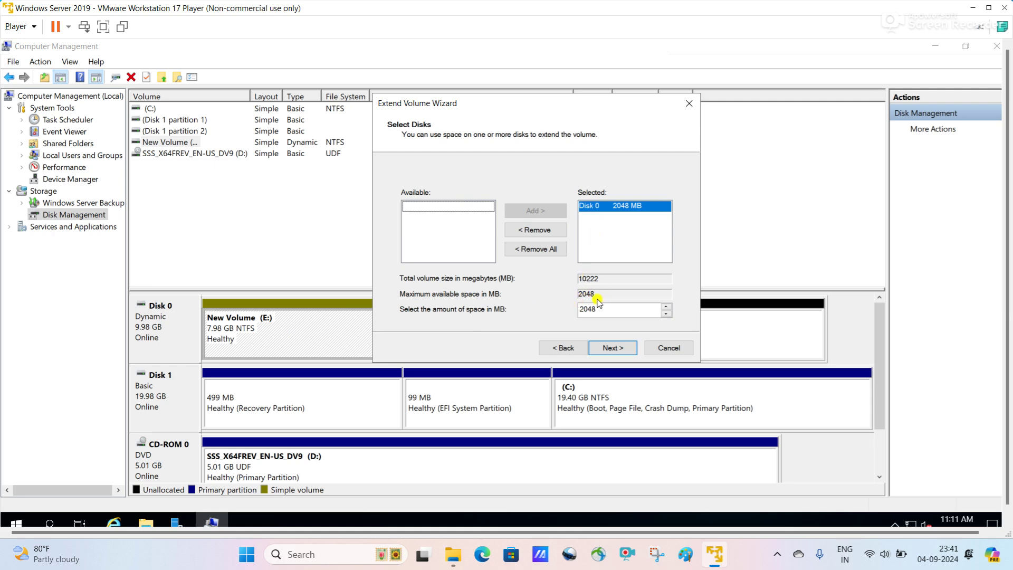
pyautogui.click(612, 348)
pyautogui.click(613, 349)
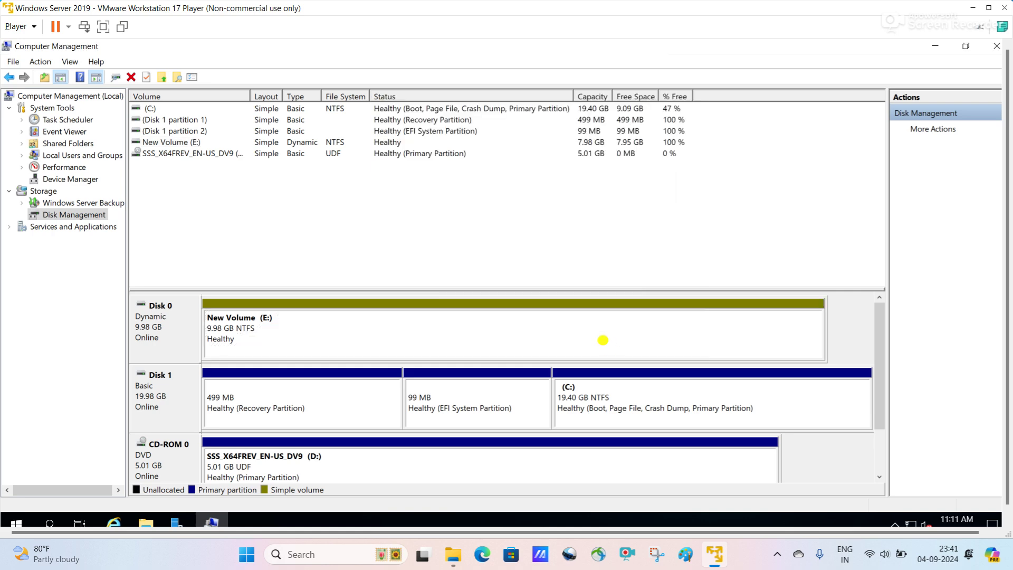